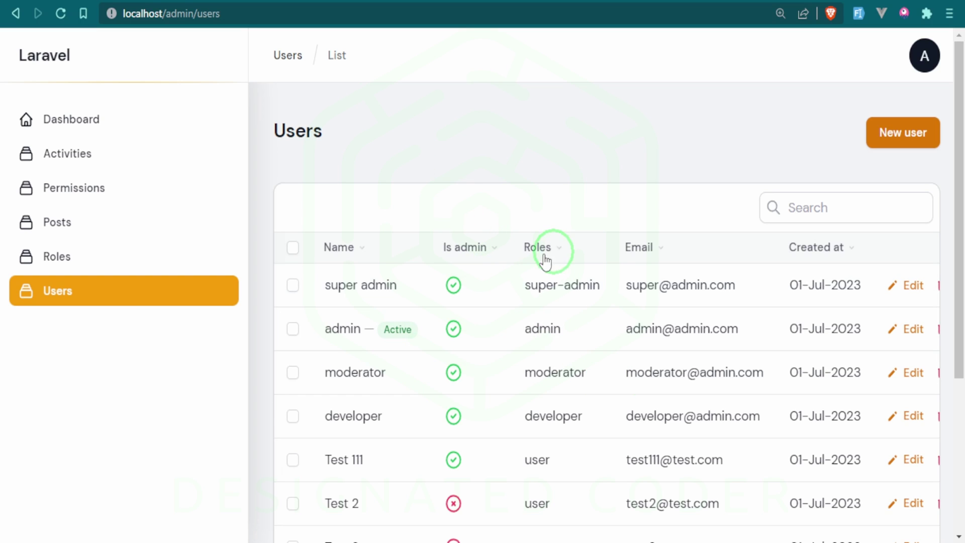
# Open the Edit User form for the admin row in the Filament Users list
pyautogui.click(375, 343)
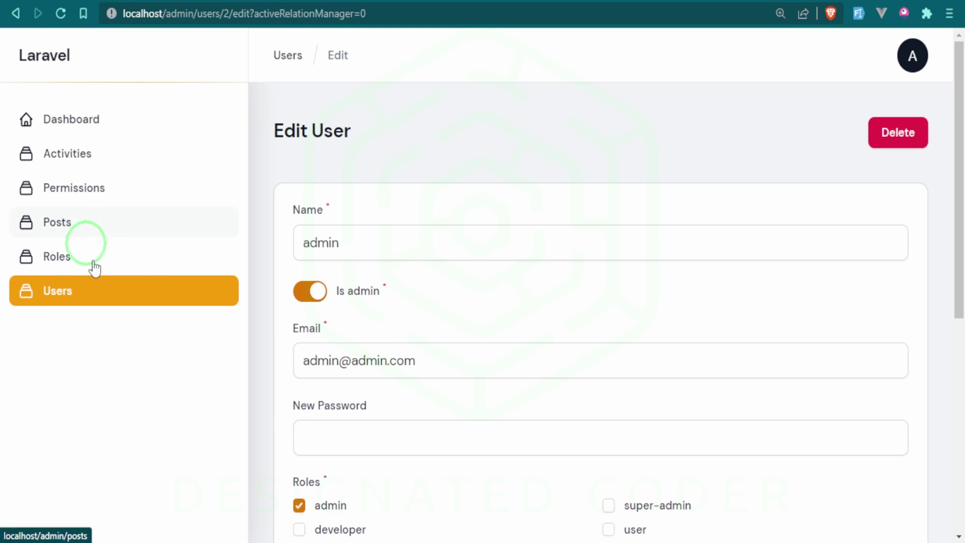
pyautogui.scroll(-1, 640, 263)
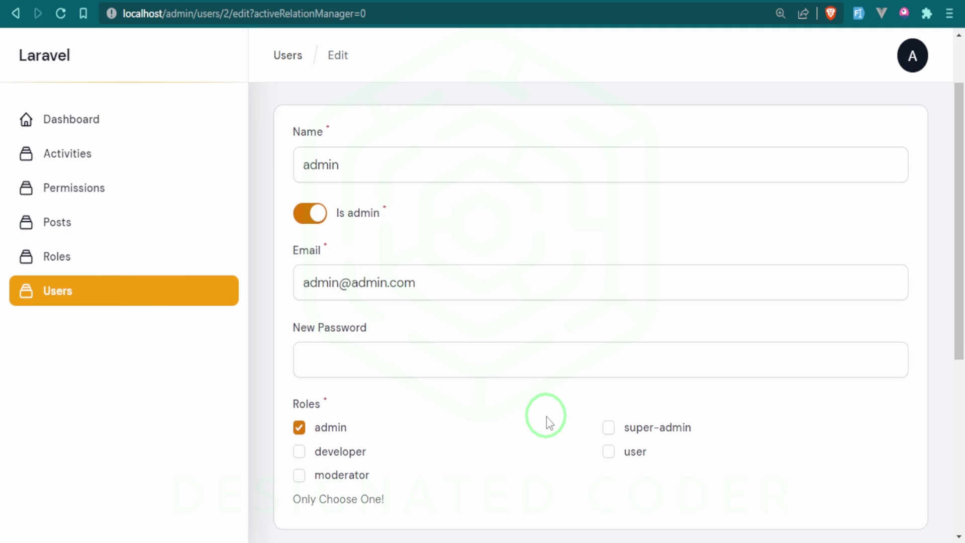
pyautogui.scroll(1, 531, 431)
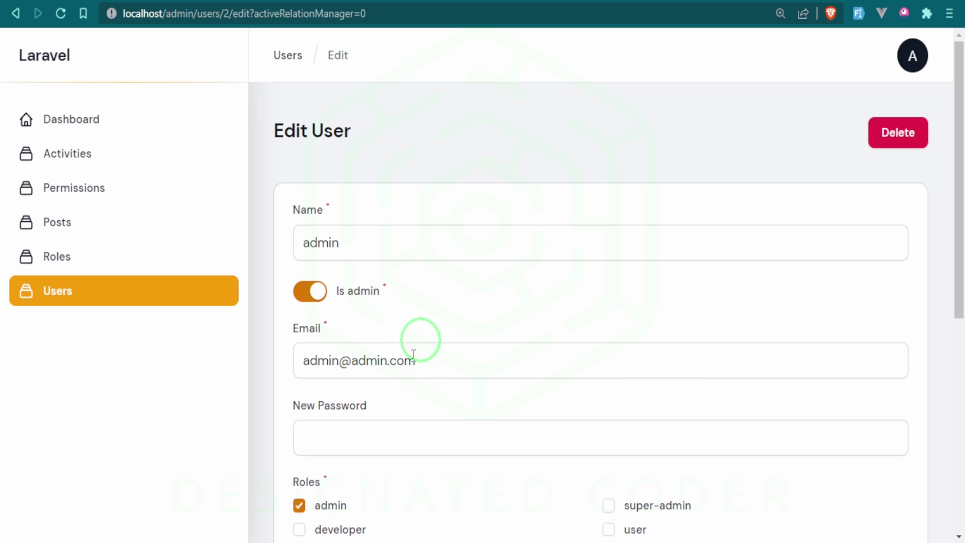
# In the maximized VS Code terminal, run sail artisan make:migration add_signature_field_to_users_table
pyautogui.press('ctrl+super+Left')
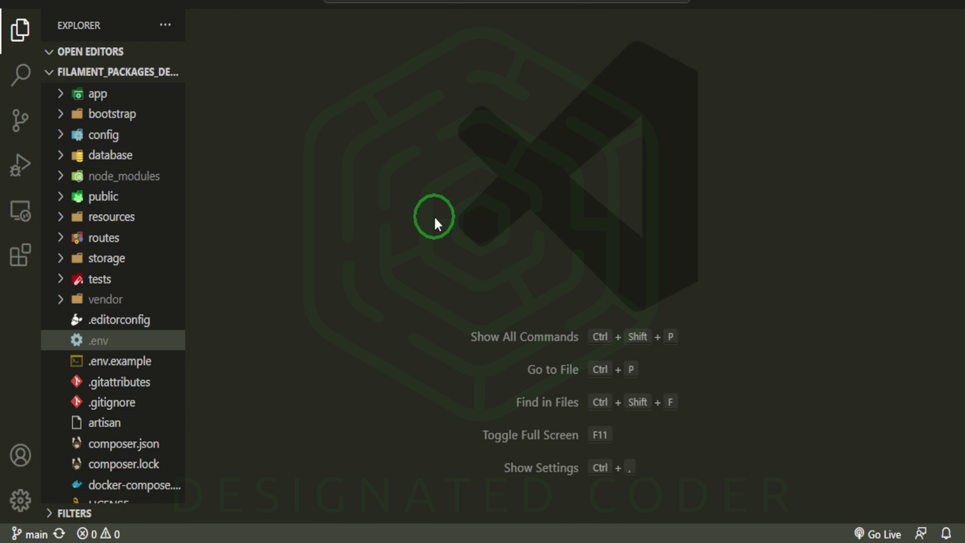
pyautogui.hotkey('ctrl', '`')
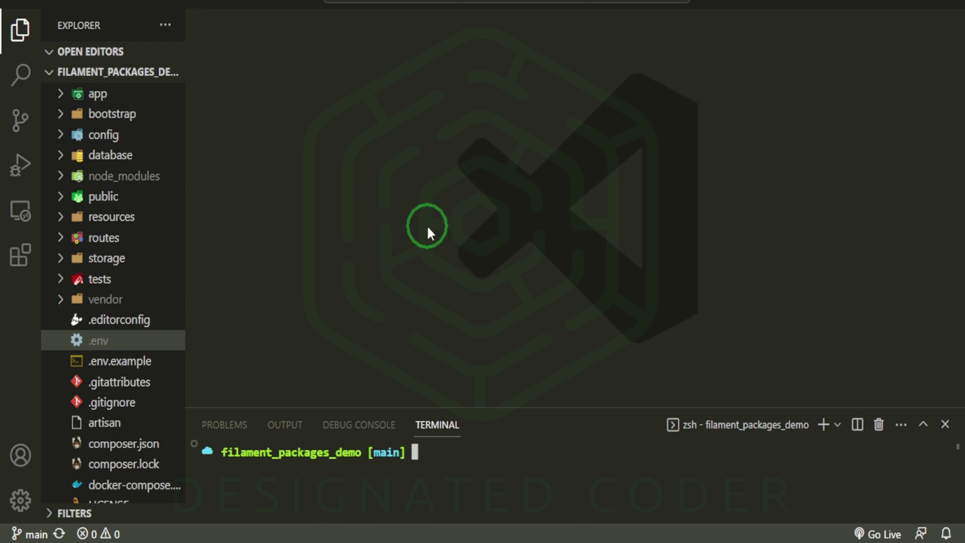
pyautogui.click(923, 424)
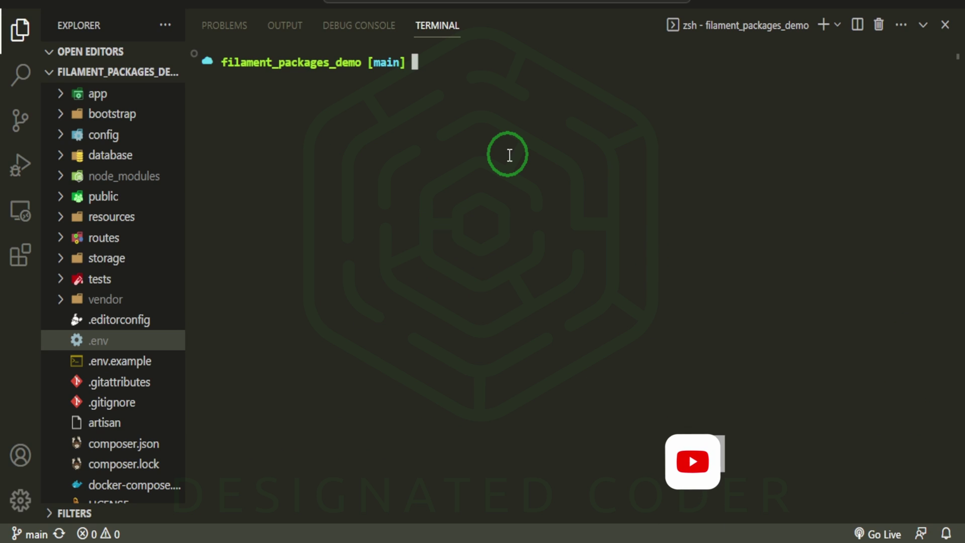
pyautogui.write('sail artisan make:migration add')
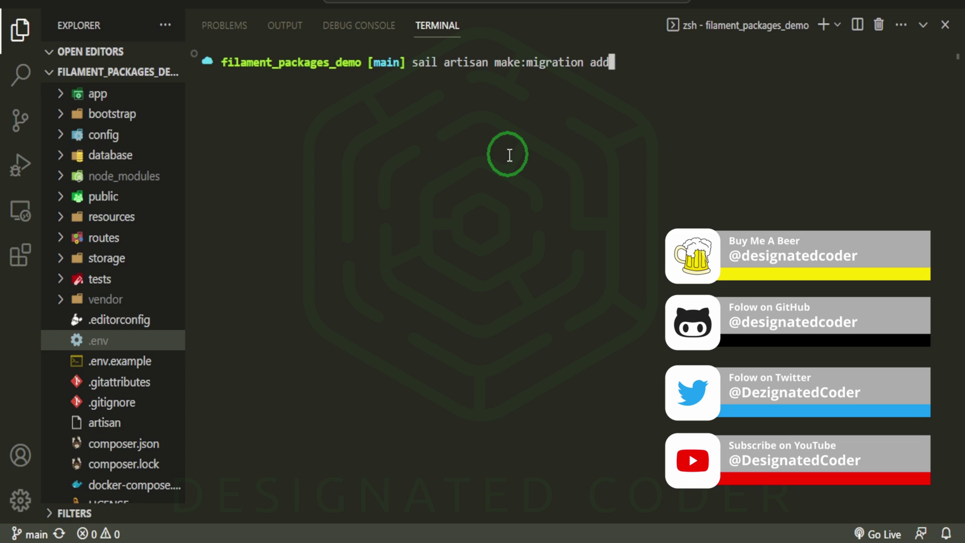
pyautogui.write('_signature')
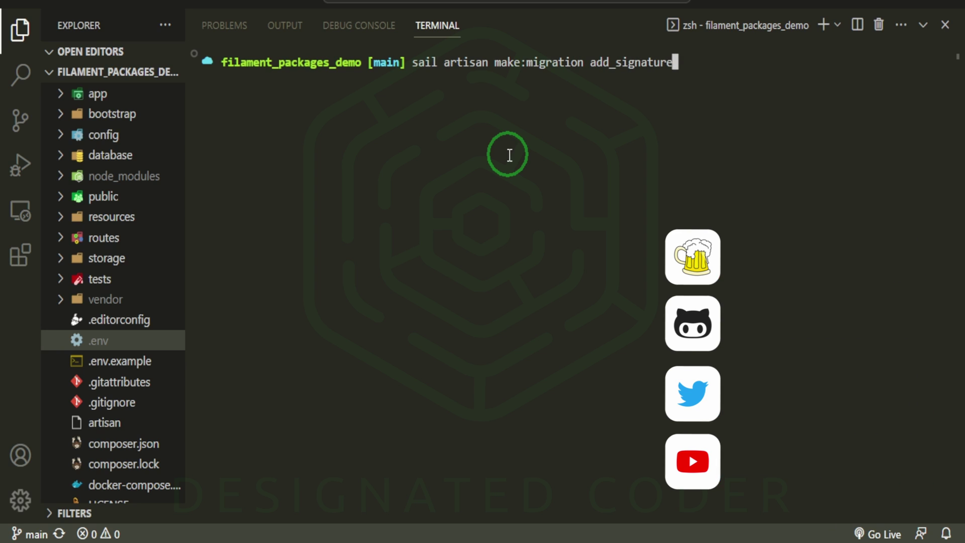
pyautogui.write('_field_to_users_table')
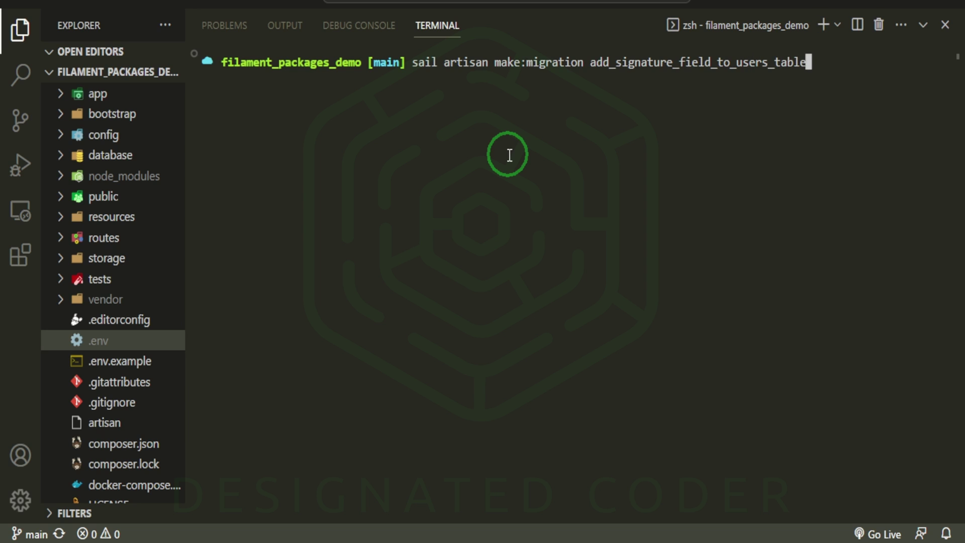
pyautogui.press('Return')
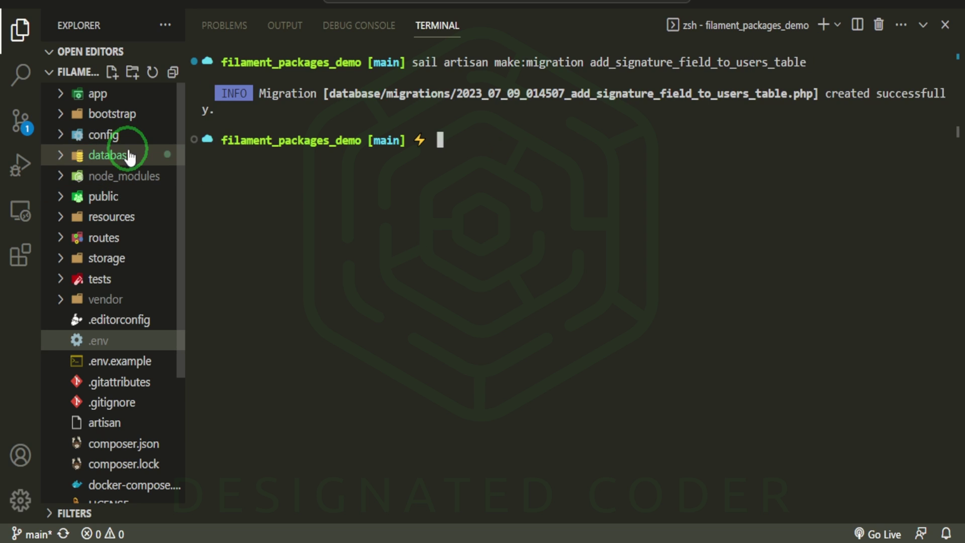
# Open the new add_signature_field_to_users_table migration from database/migrations
pyautogui.click(129, 155)
pyautogui.click(129, 195)
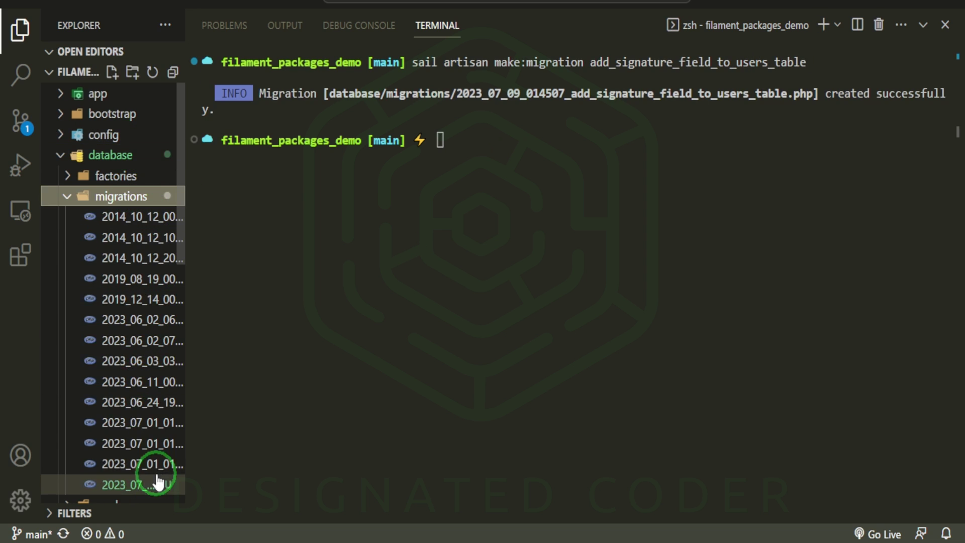
pyautogui.scroll(-2, 156, 474)
pyautogui.click(130, 390)
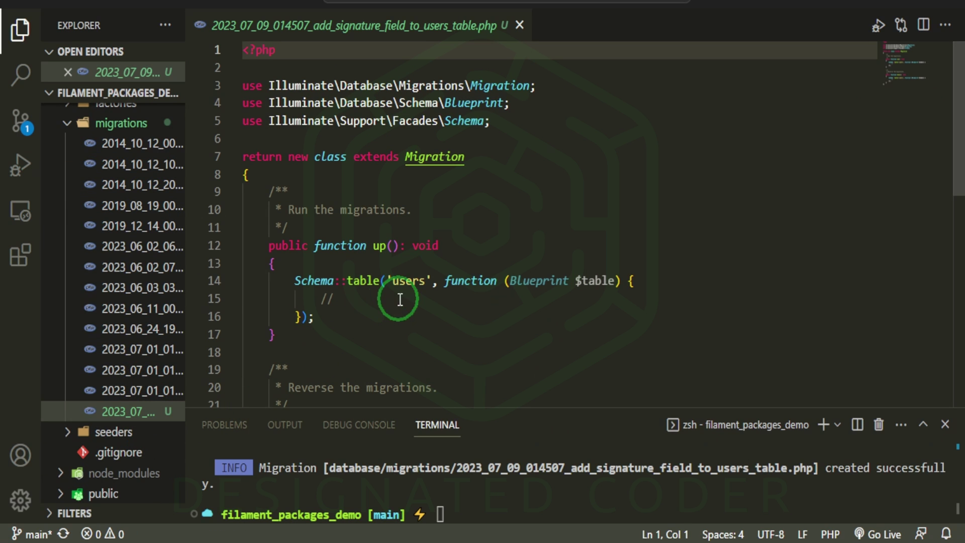
# Write $table->text('signature')->after('is_active')->nullable() in up() and dropColumn('signature') in down()
pyautogui.click(431, 296)
pyautogui.press('BackSpace')
pyautogui.press('BackSpace')
pyautogui.press('BackSpace')
pyautogui.press('Tab')
pyautogui.write('$table->')
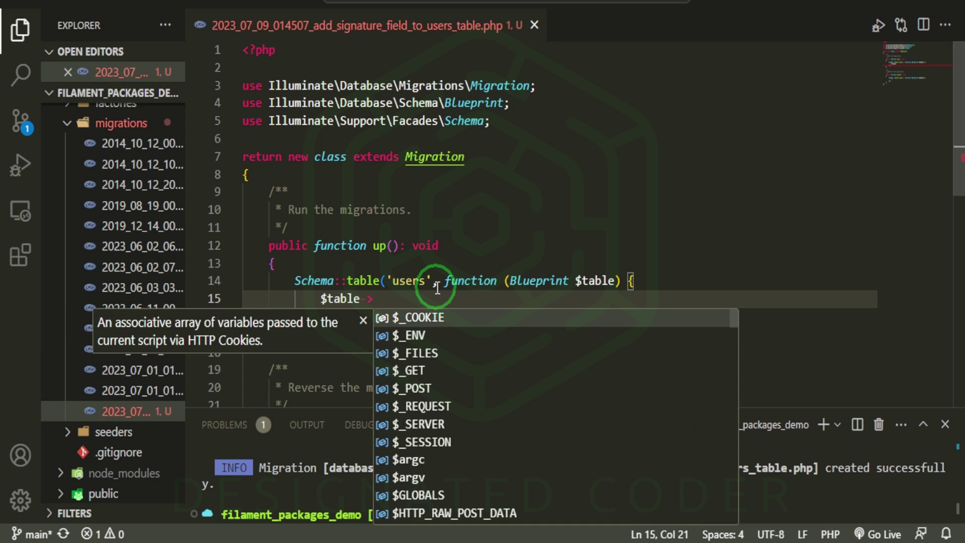
pyautogui.write('text(')
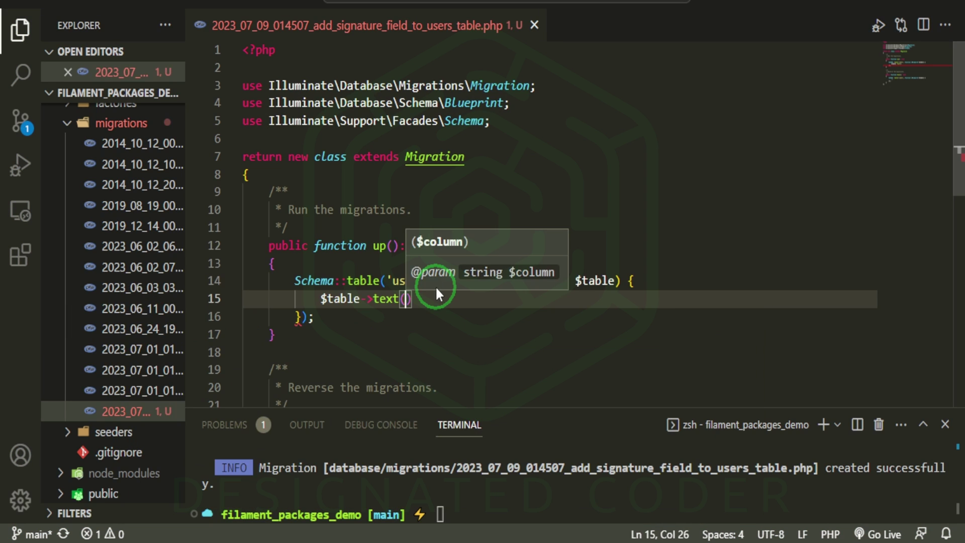
pyautogui.write("'signature")
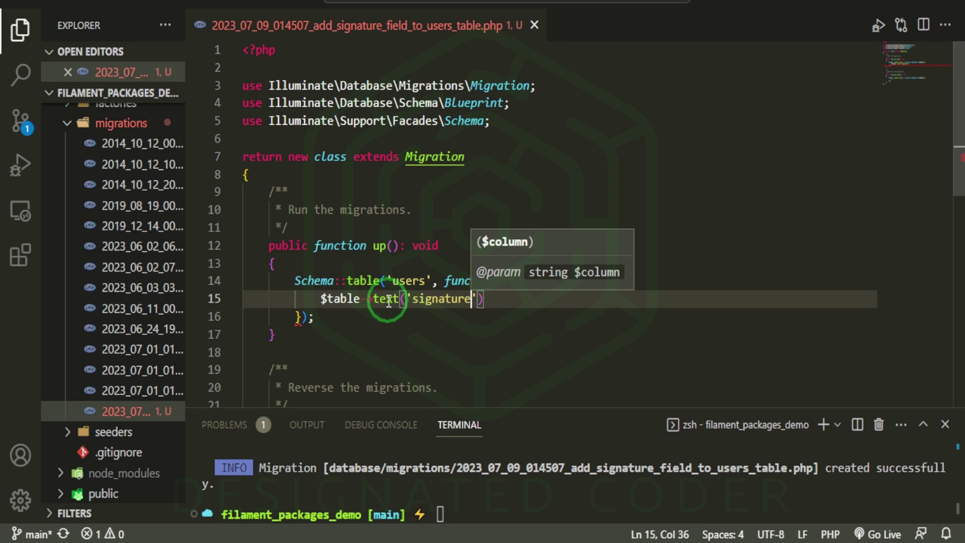
pyautogui.click(519, 293)
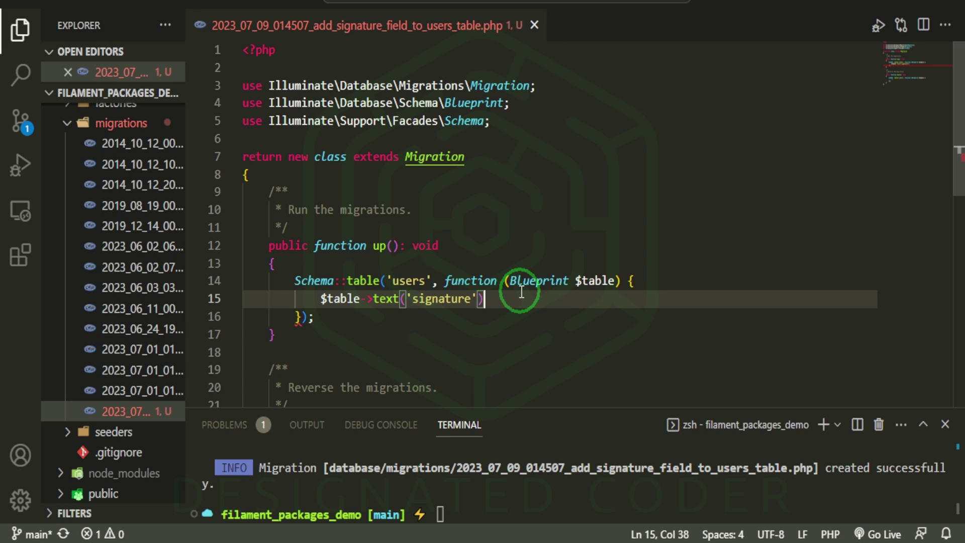
pyautogui.write('->after(')
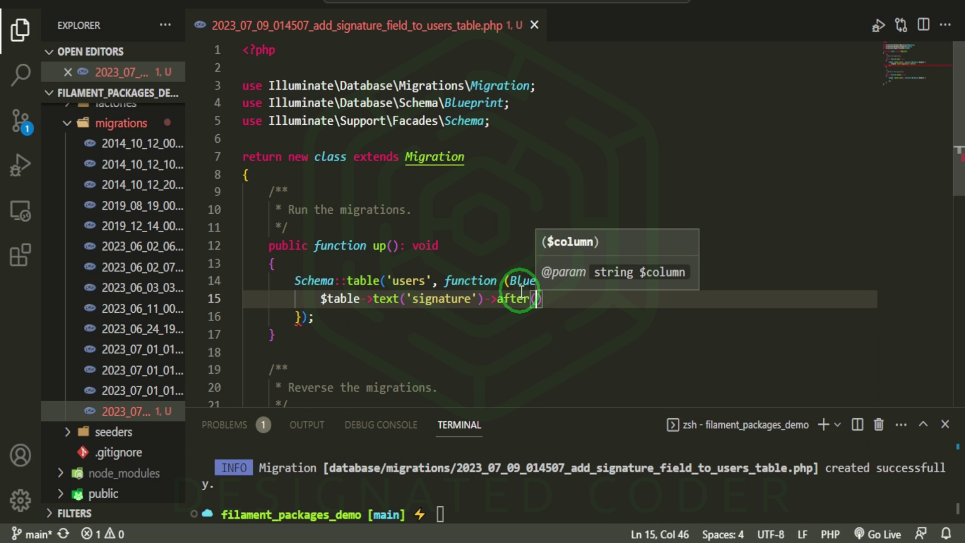
pyautogui.write("'is_active')")
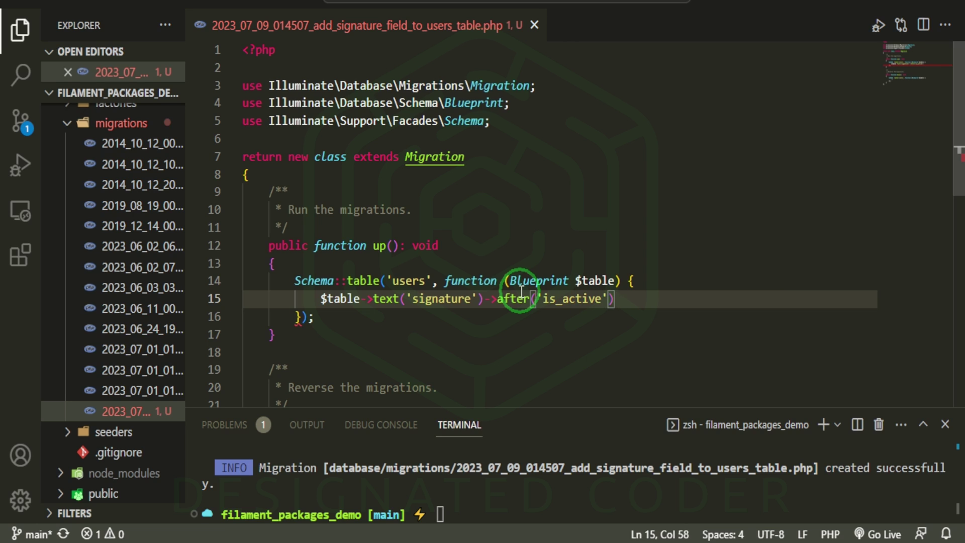
pyautogui.write('->null')
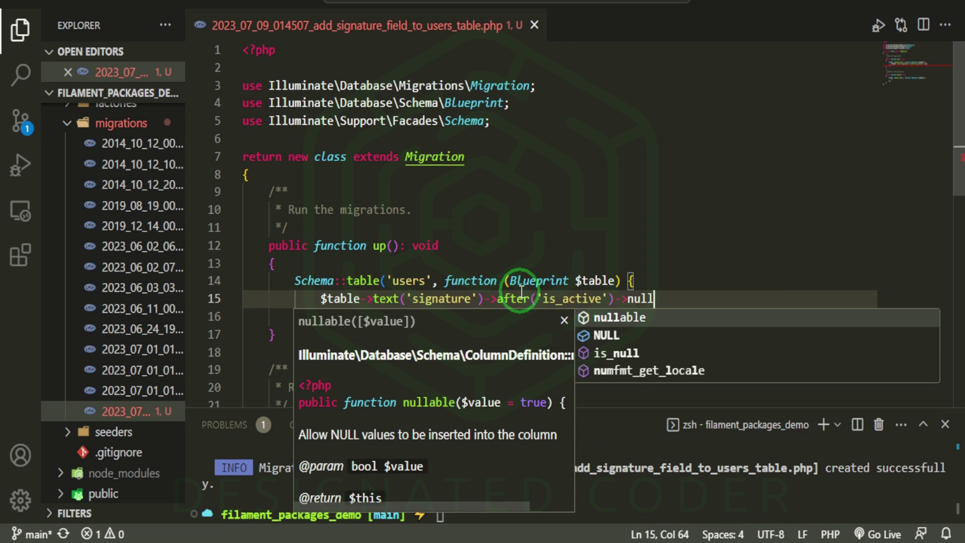
pyautogui.press('Return')
pyautogui.write(');')
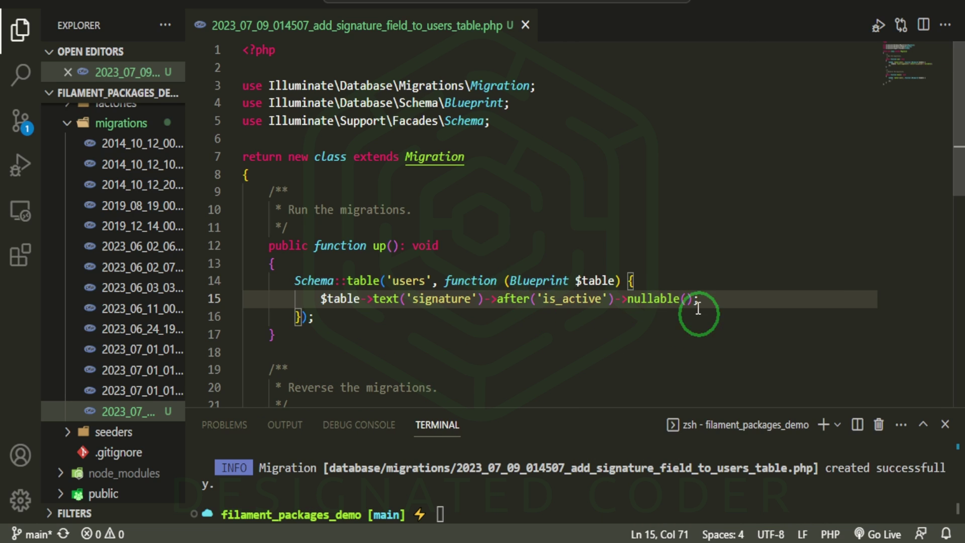
pyautogui.scroll(-3, 661, 301)
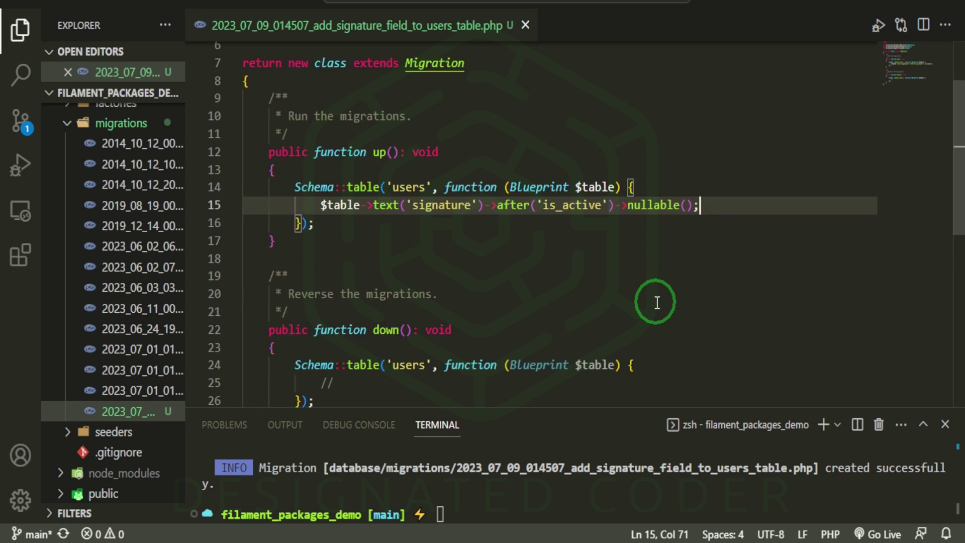
pyautogui.scroll(-2, 468, 304)
pyautogui.click(448, 335)
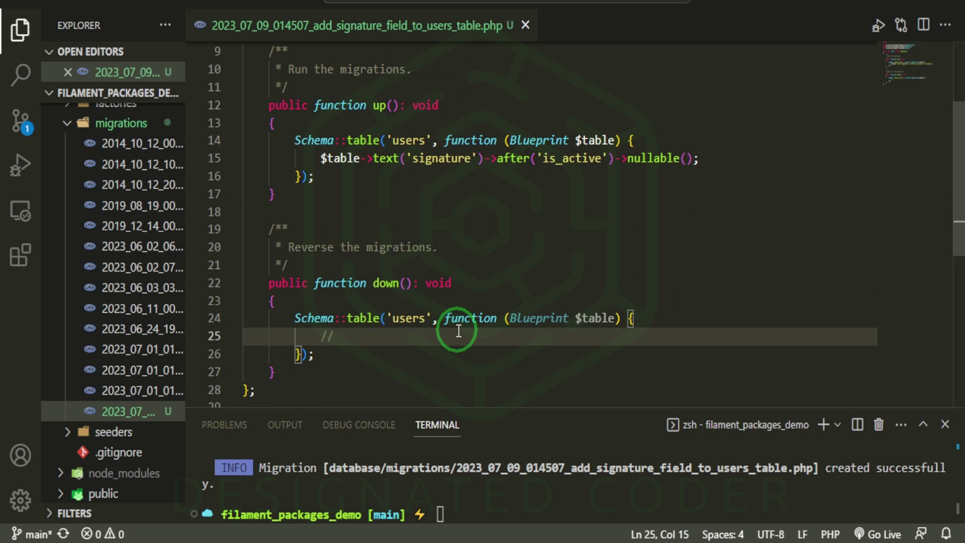
pyautogui.write('$table->drop')
pyautogui.press('Return')
pyautogui.write("('")
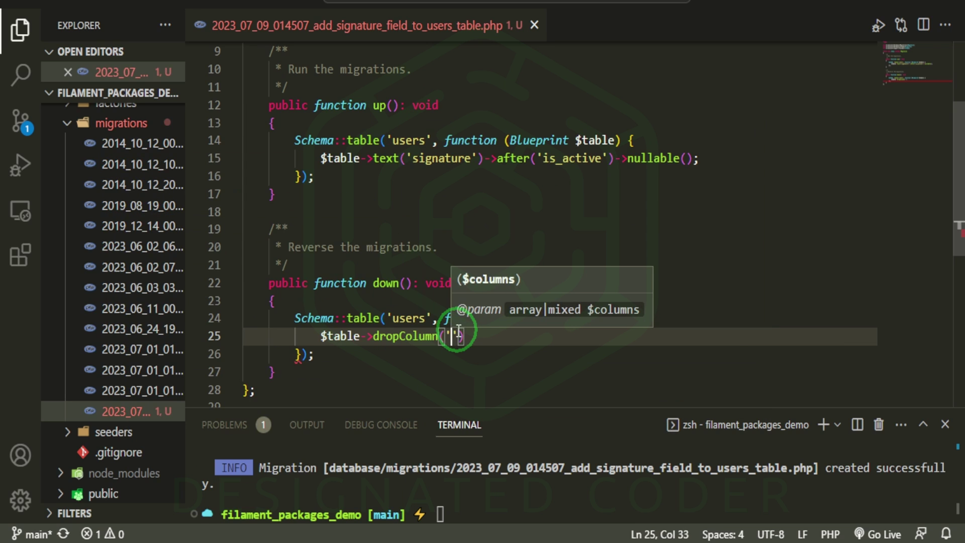
pyautogui.write("signature'")
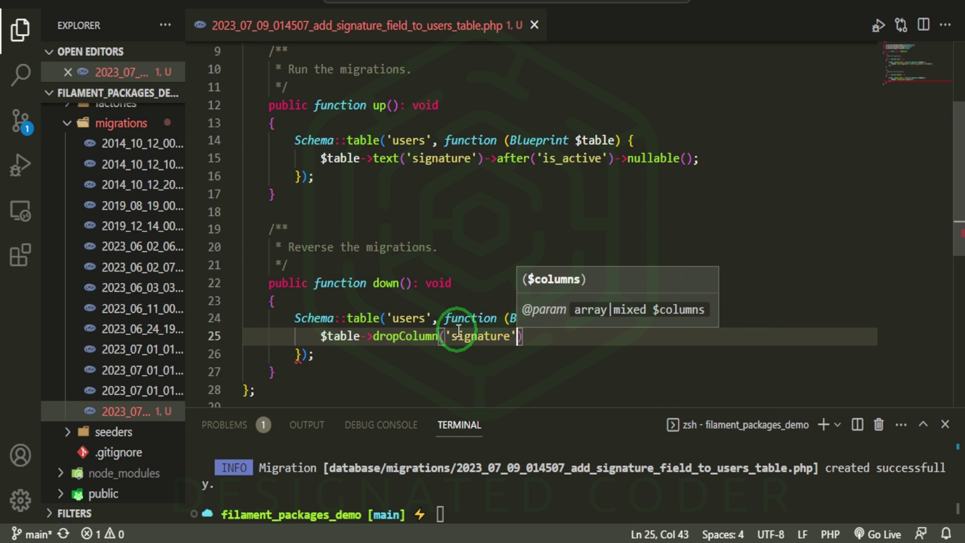
pyautogui.write(');')
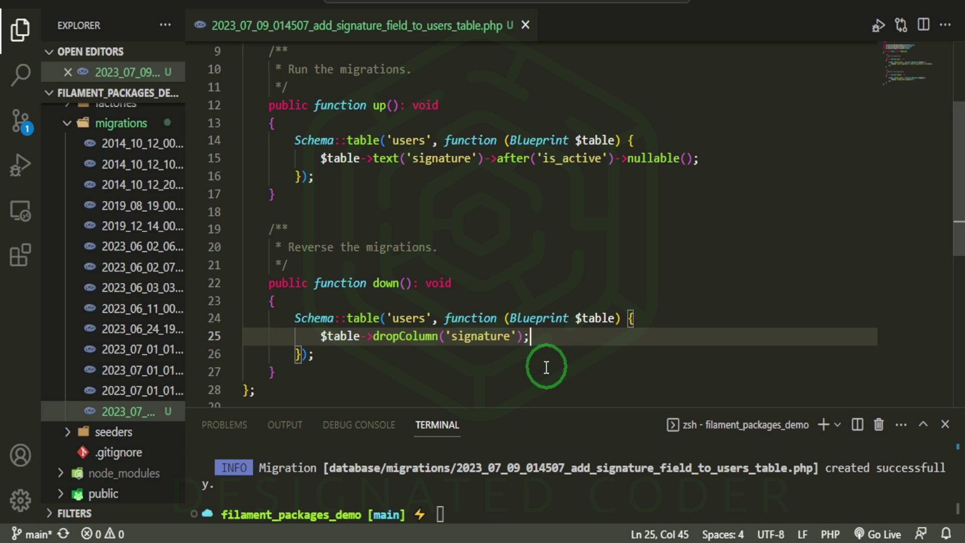
# Add 'signature' to User.php's $fillable array and save, then maximize the terminal
pyautogui.hotkey('ctrl', 'p')
pyautogui.write('user')
pyautogui.press('Return')
pyautogui.scroll(5, 473, 194)
pyautogui.scroll(8, 473, 194)
pyautogui.scroll(1, 437, 226)
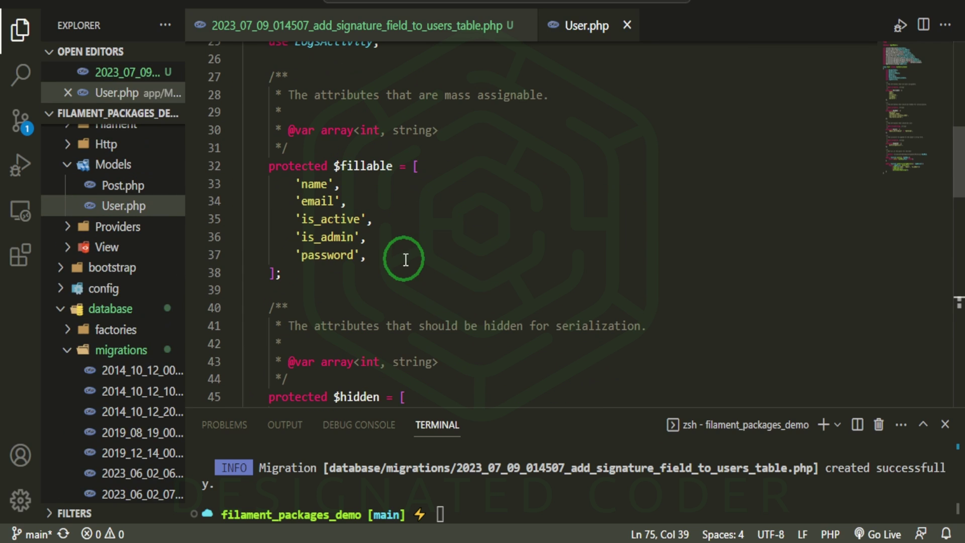
pyautogui.click(407, 258)
pyautogui.press('Return')
pyautogui.write("'signature'")
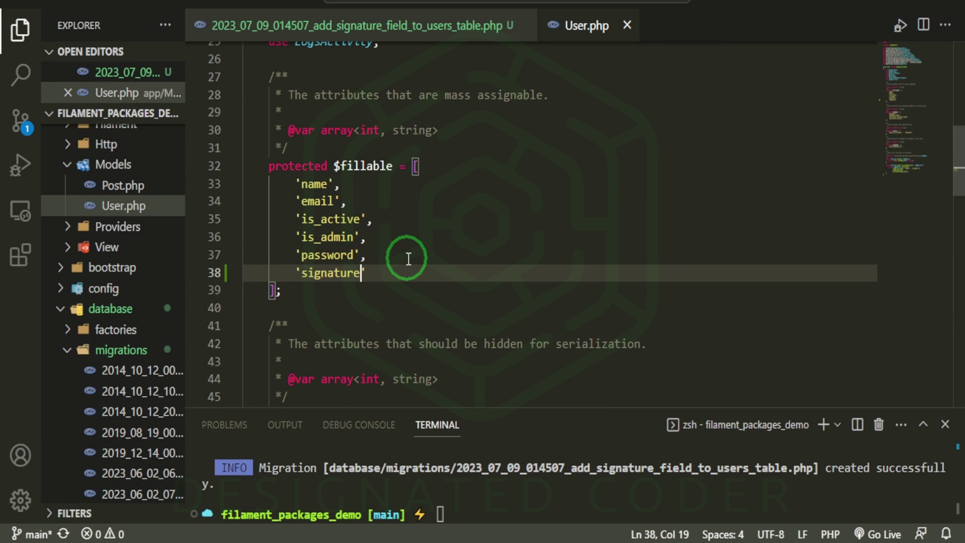
pyautogui.hotkey('ctrl', 's')
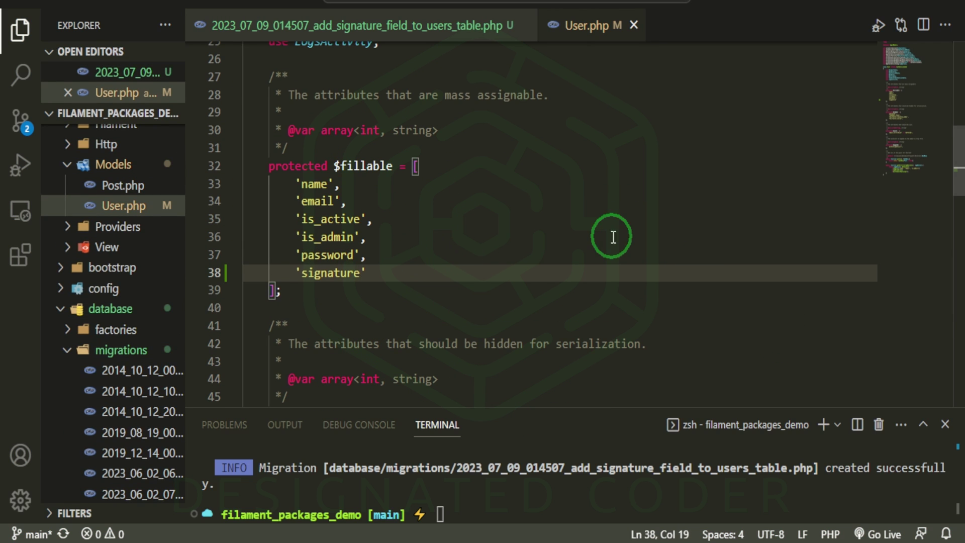
pyautogui.click(922, 424)
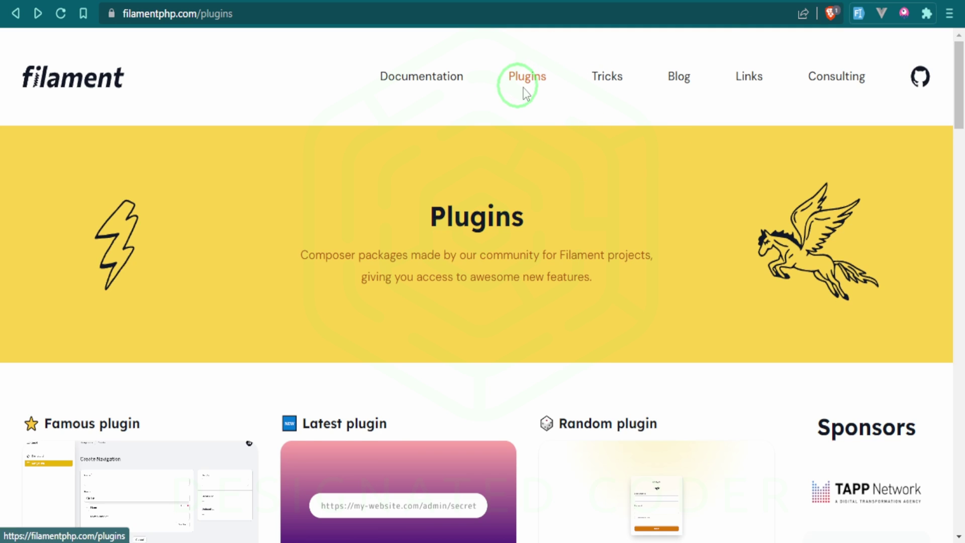
pyautogui.scroll(-3, 581, 216)
pyautogui.scroll(-5, 583, 234)
pyautogui.scroll(1, 580, 235)
# Search the Filament plugins for 'signature' and open the Signature Pad plugin page
pyautogui.click(580, 230)
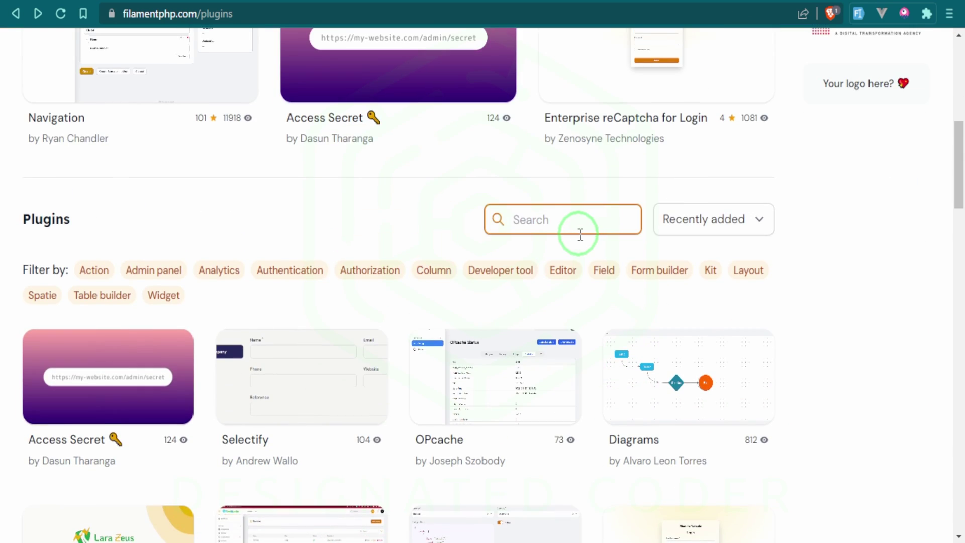
pyautogui.write('signature')
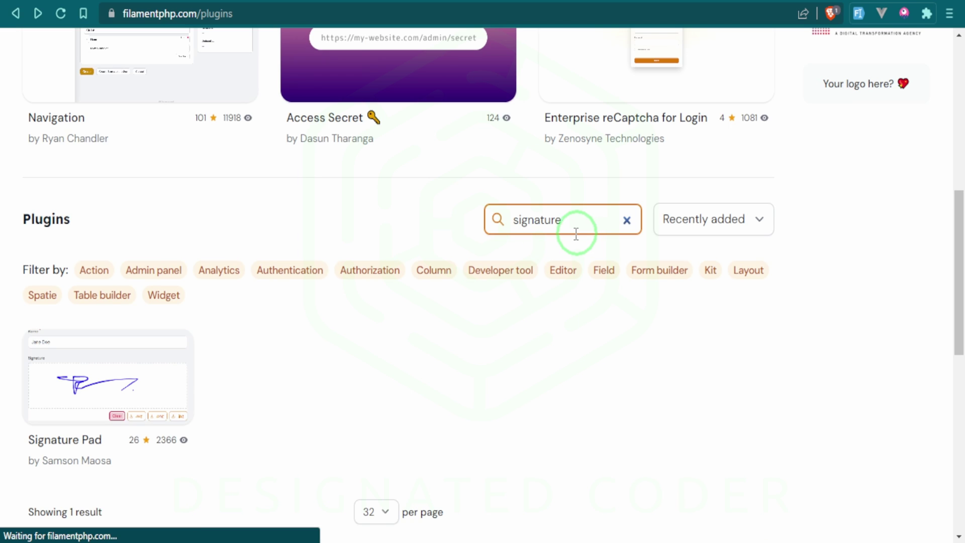
pyautogui.scroll(-2, 422, 294)
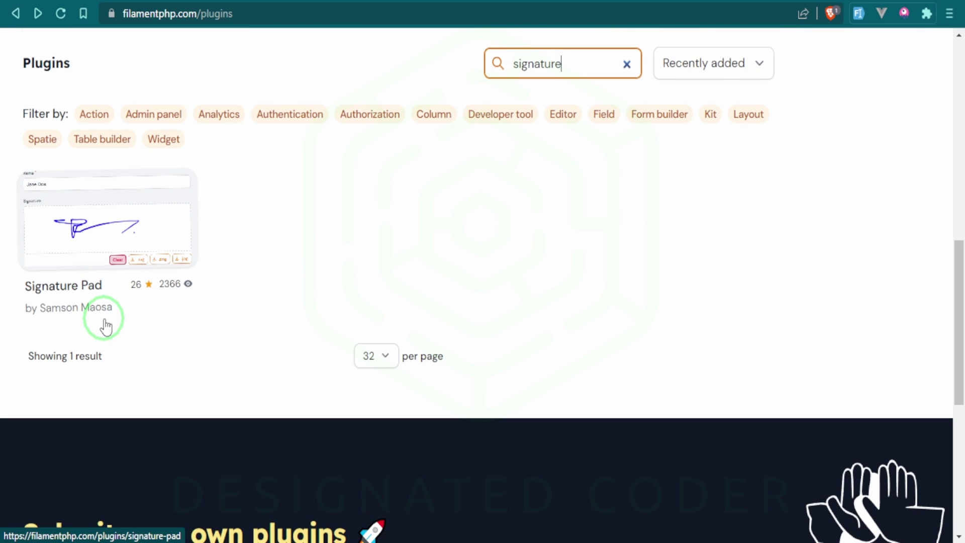
pyautogui.click(104, 324)
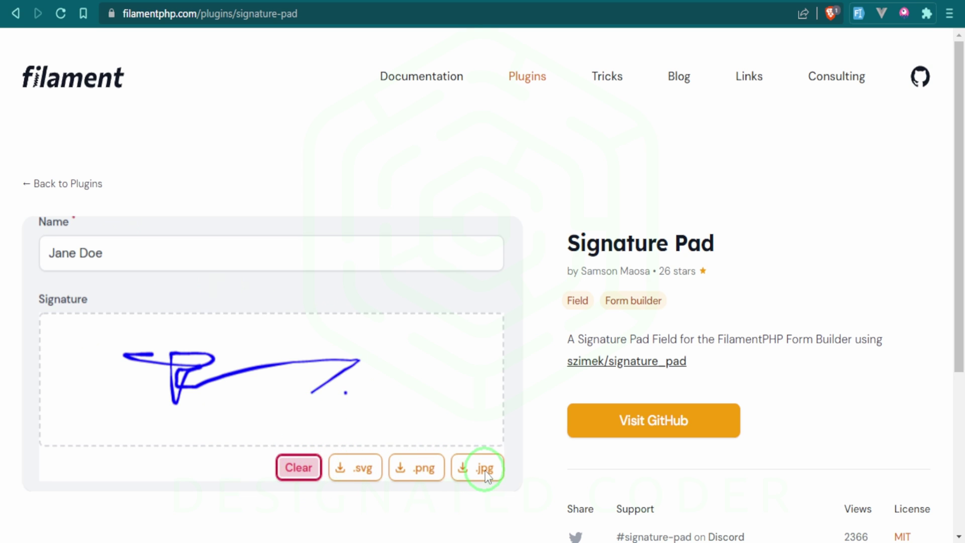
pyautogui.scroll(-2, 485, 463)
pyautogui.scroll(-2, 459, 355)
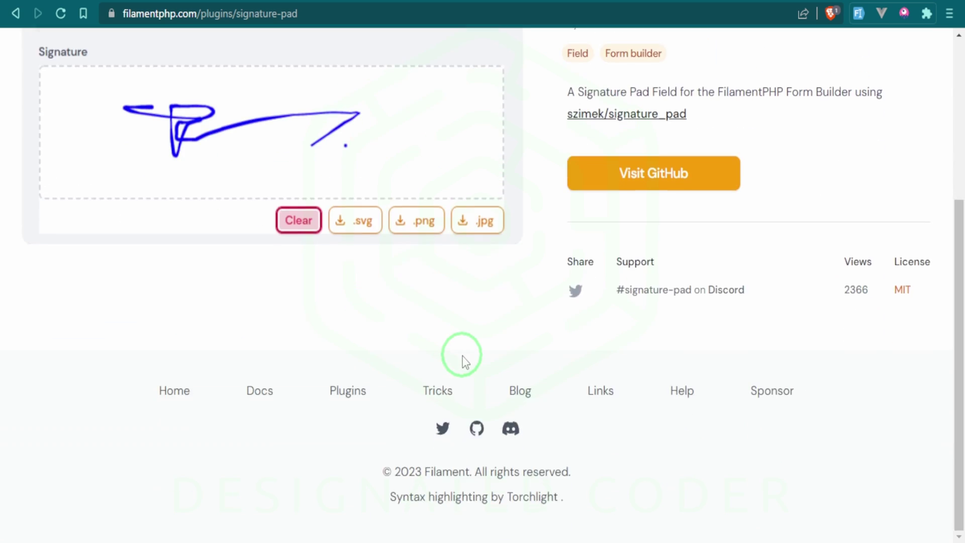
pyautogui.scroll(3, 459, 356)
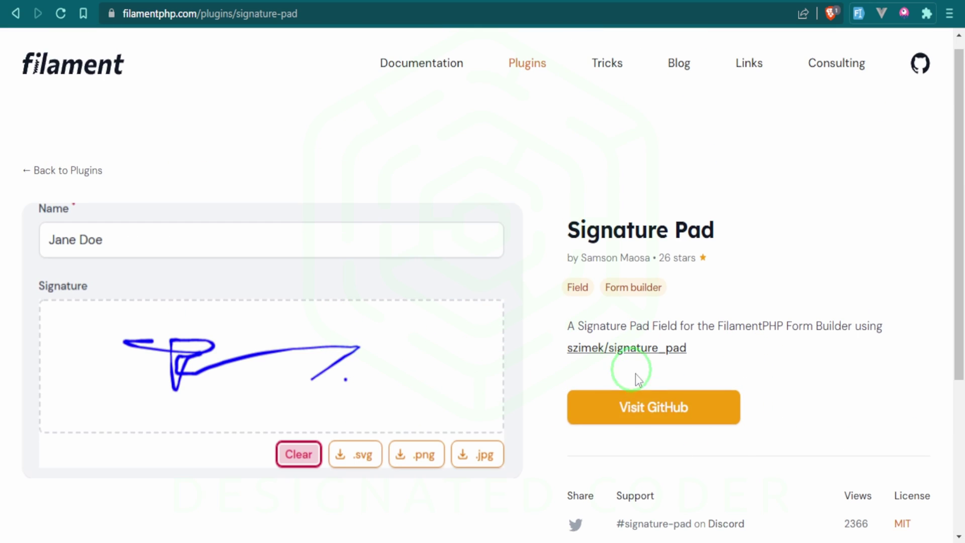
# Open the plugin's GitHub repository and select the README's composer require command
pyautogui.click(637, 404)
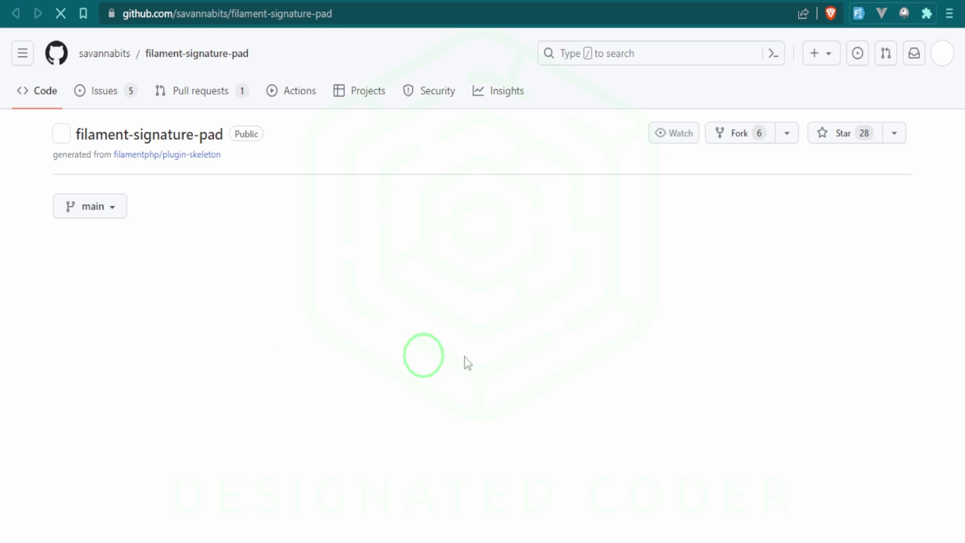
pyautogui.scroll(-6, 504, 375)
pyautogui.scroll(-4, 505, 375)
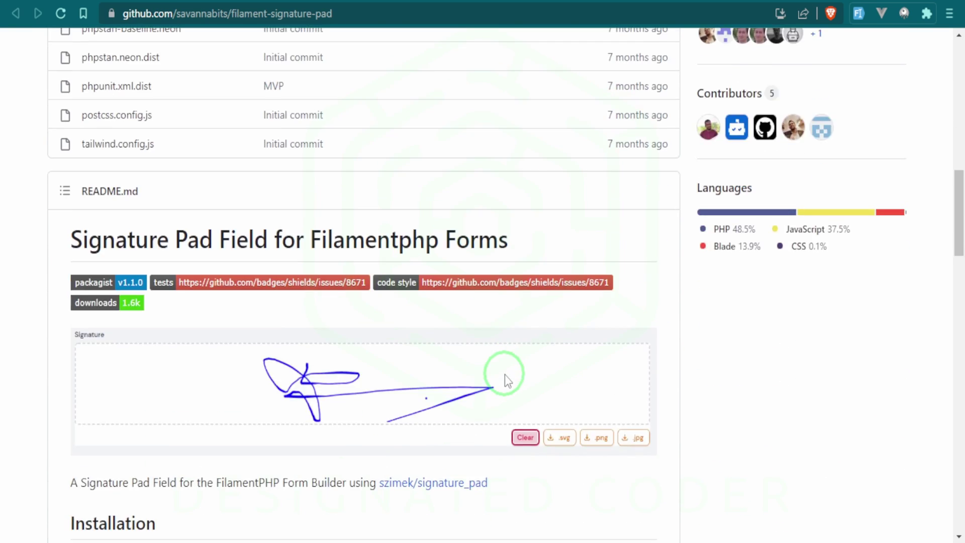
pyautogui.scroll(-1, 505, 375)
pyautogui.scroll(-1, 505, 375)
pyautogui.scroll(1, 505, 375)
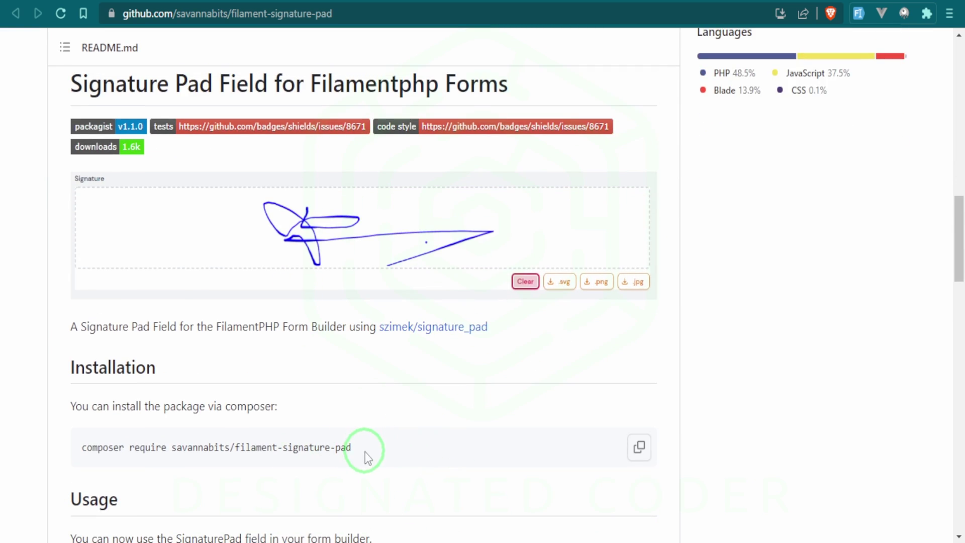
pyautogui.moveTo(362, 451); pyautogui.dragTo(91, 451)
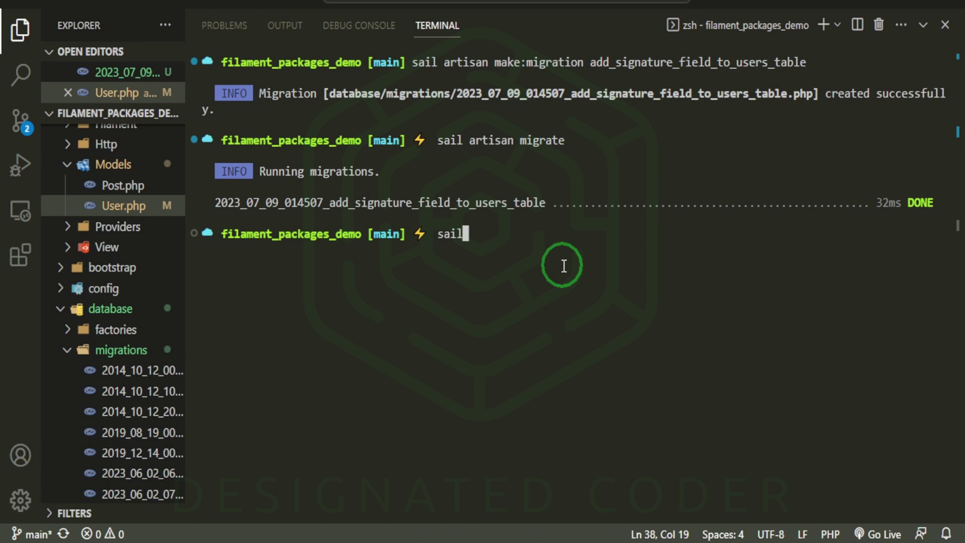
# Run sail composer require for savannabits/filament-signature-pad in the terminal
pyautogui.write('composer require savannabits/filament-signature-pad')
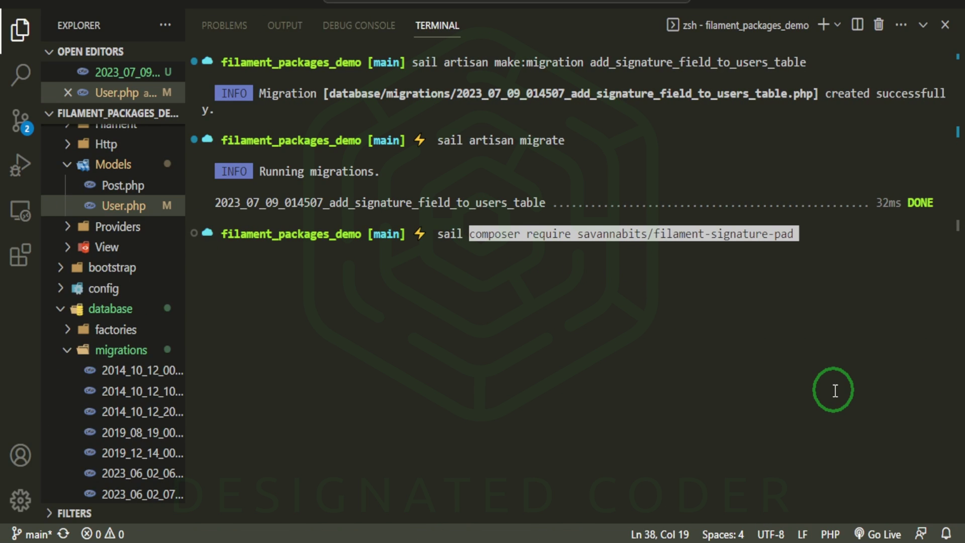
pyautogui.press('Return')
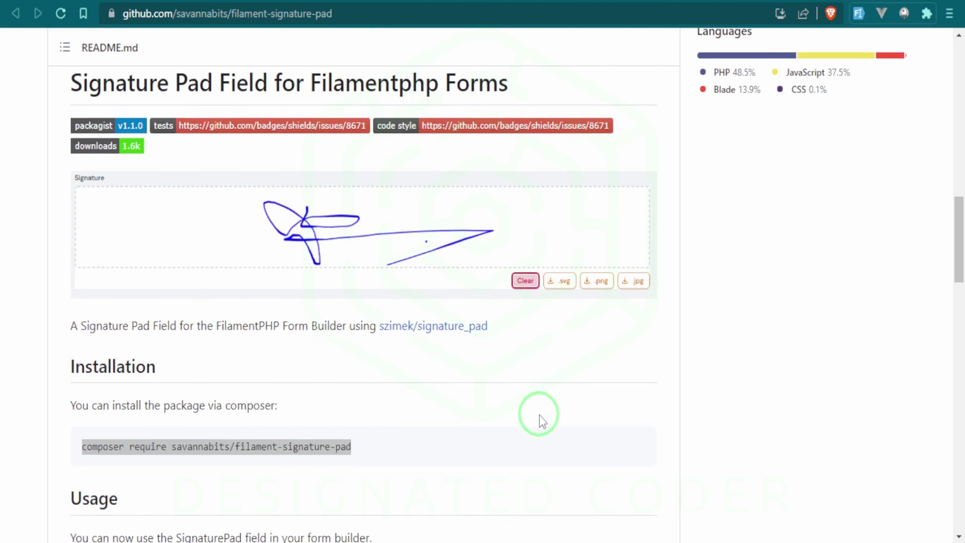
pyautogui.scroll(-2, 539, 415)
pyautogui.scroll(-1, 563, 413)
pyautogui.scroll(-1, 616, 410)
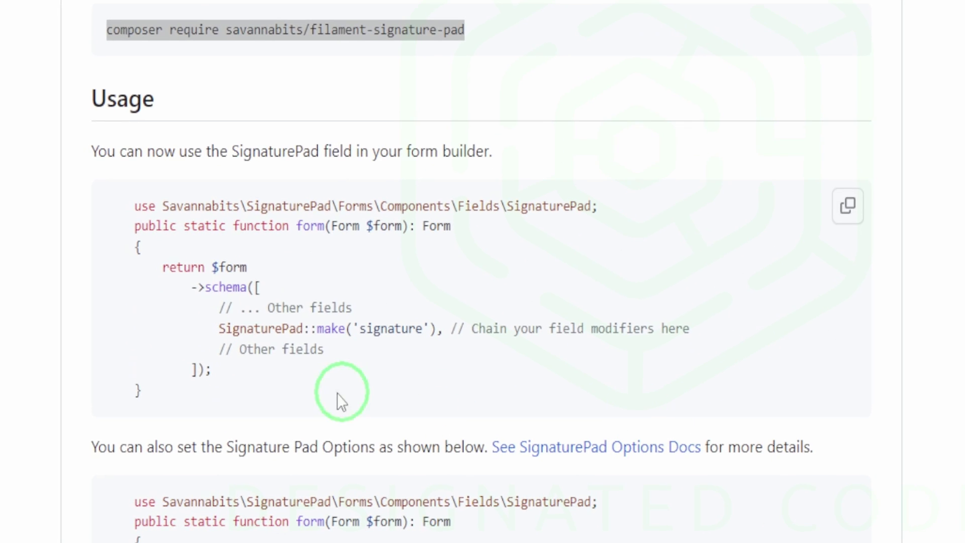
# Select SignaturePad::make('signature') in the README's first usage code block
pyautogui.click(226, 332)
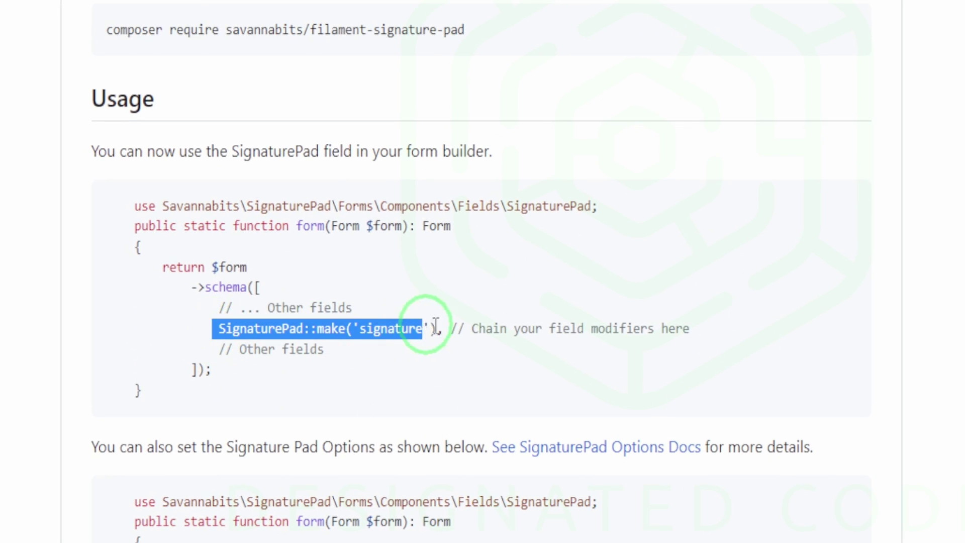
pyautogui.moveTo(226, 332); pyautogui.dragTo(476, 329)
pyautogui.hotkey('ctrl', 'c')
pyautogui.scroll(-1, 476, 329)
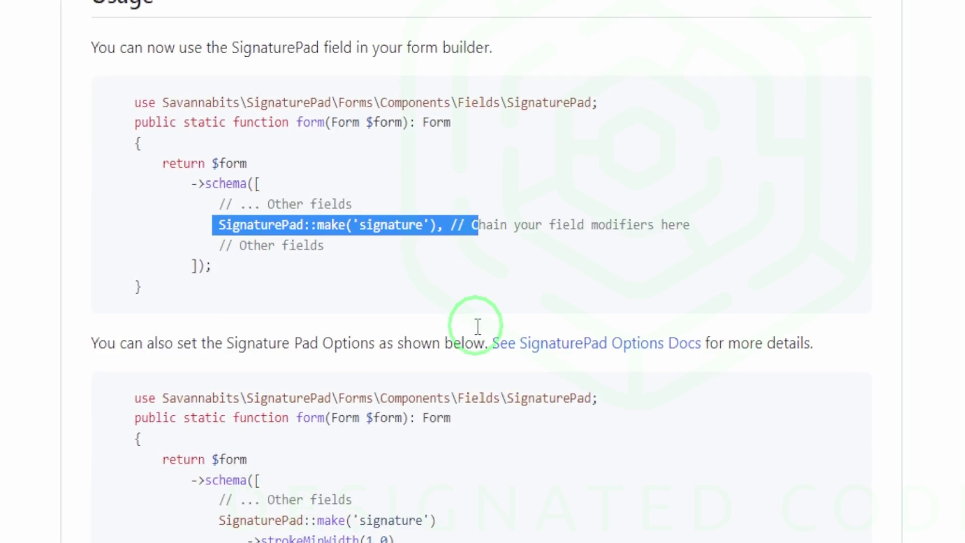
pyautogui.scroll(-2, 424, 362)
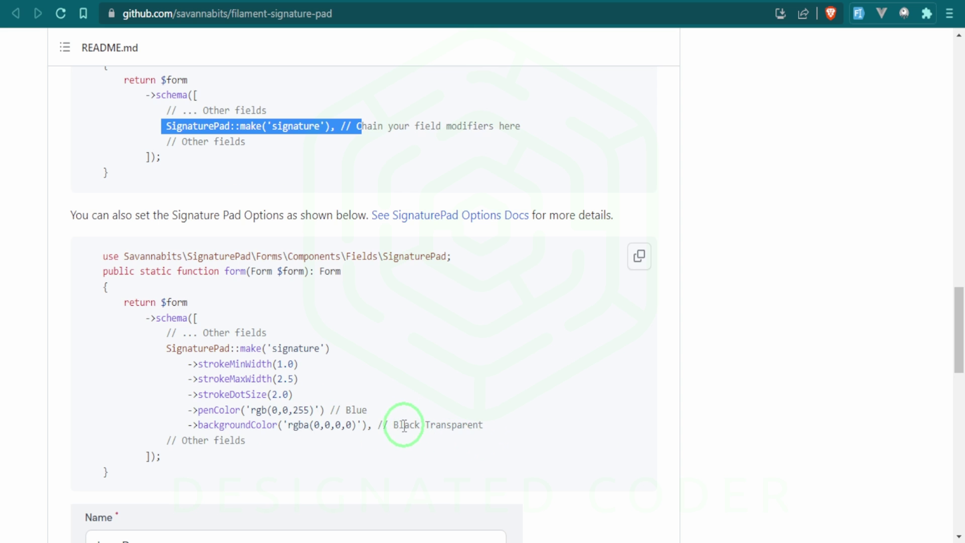
pyautogui.scroll(-3, 399, 426)
pyautogui.scroll(-2, 527, 425)
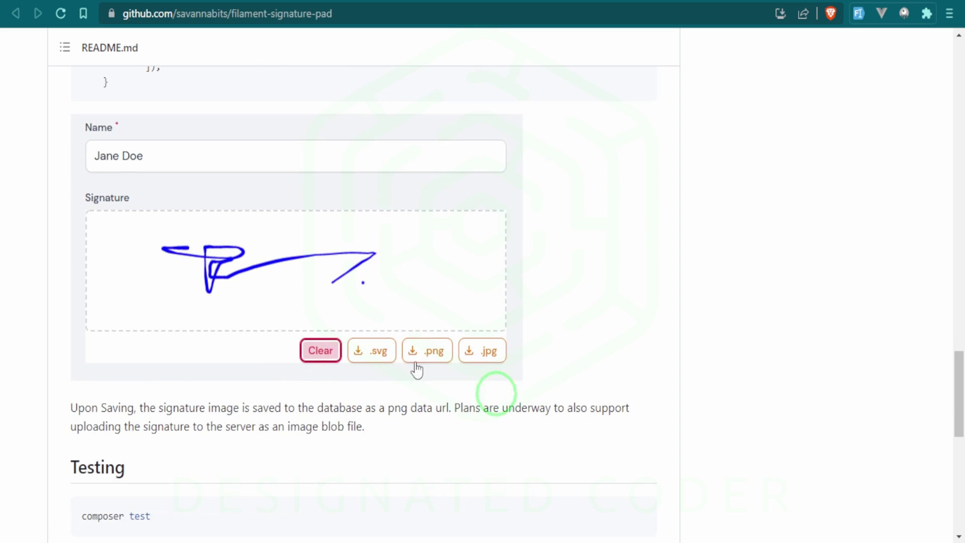
pyautogui.scroll(3, 284, 264)
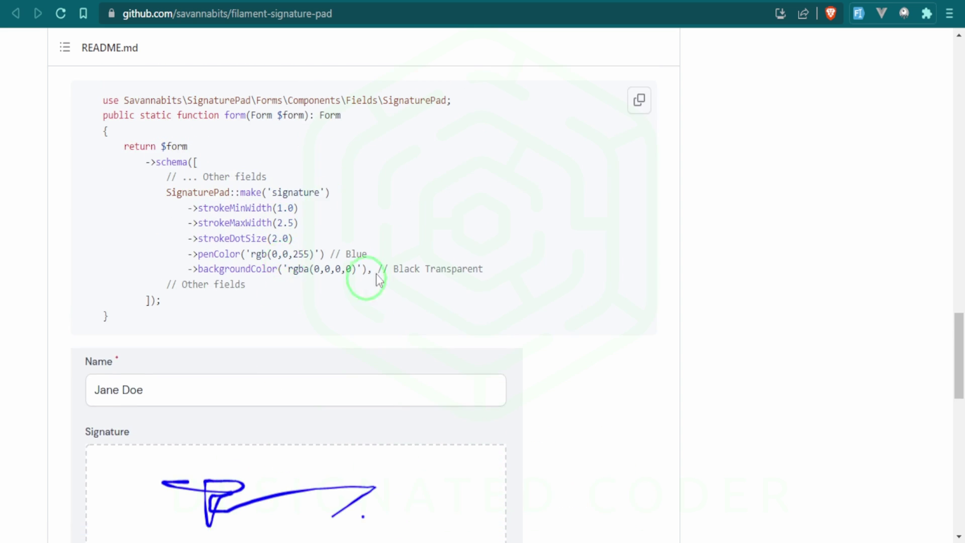
pyautogui.scroll(-2, 376, 268)
pyautogui.scroll(-2, 378, 270)
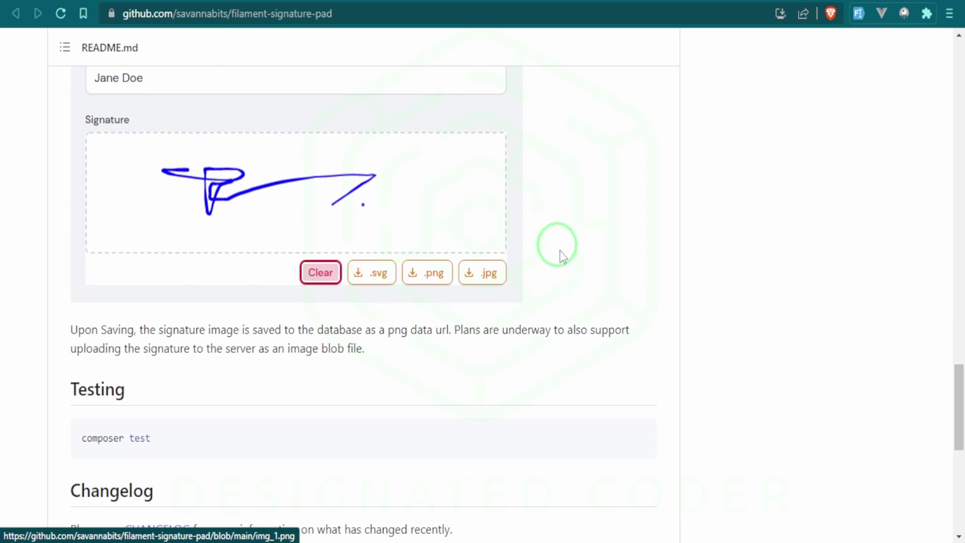
pyautogui.scroll(-2, 562, 261)
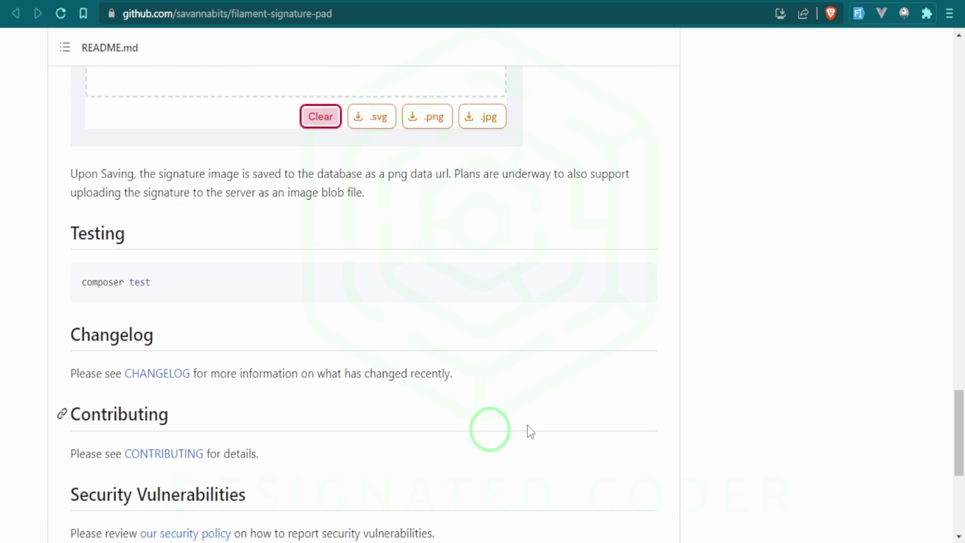
pyautogui.scroll(1, 439, 381)
pyautogui.scroll(1, 438, 384)
pyautogui.scroll(5, 438, 385)
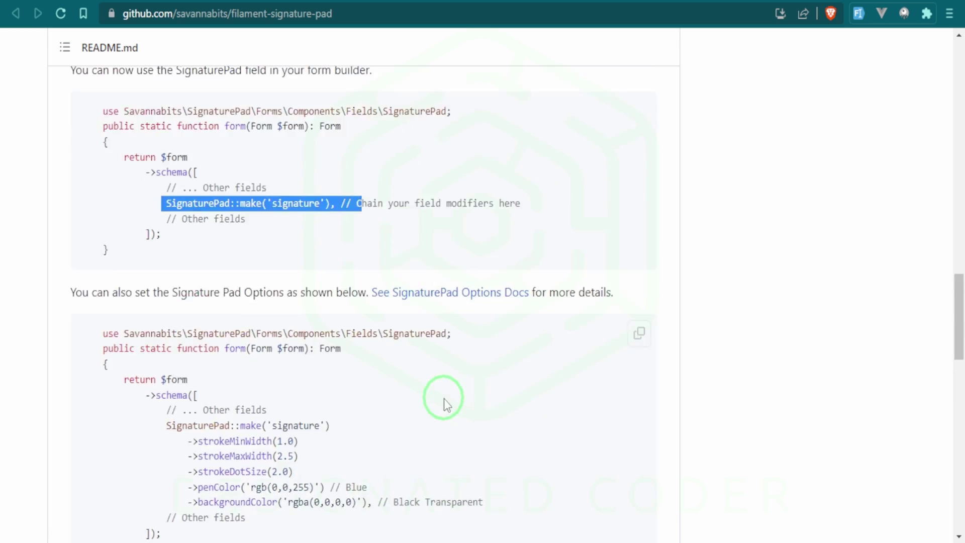
pyautogui.scroll(1, 441, 395)
pyautogui.scroll(-1, 433, 389)
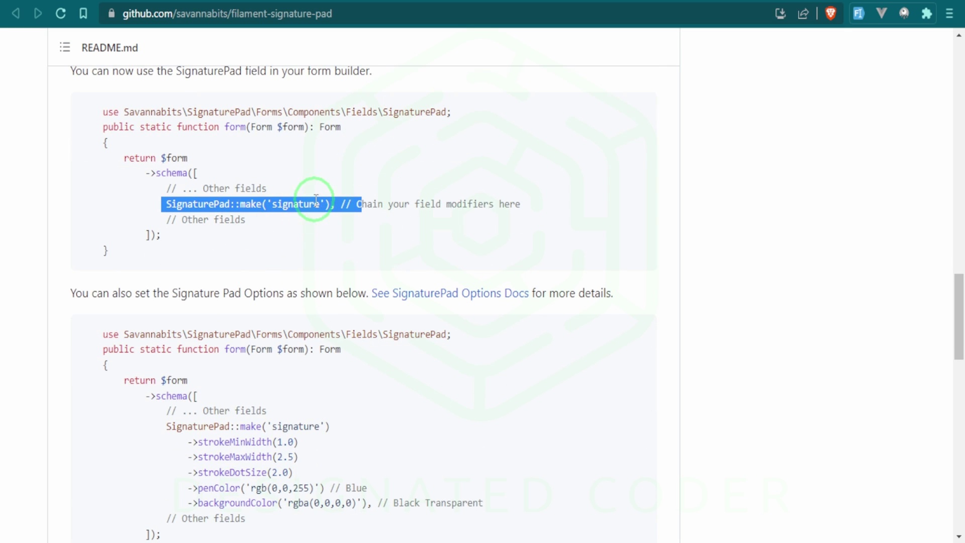
pyautogui.moveTo(331, 203)
pyautogui.mouseDown()
pyautogui.moveTo(237, 216)
pyautogui.moveTo(172, 203)
pyautogui.mouseUp()
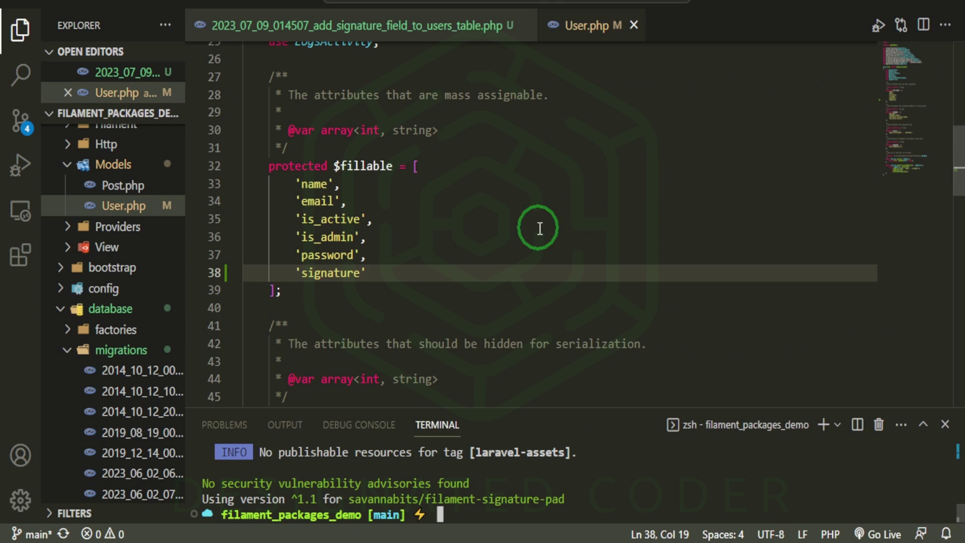
# Open UserResource.php and unfold its form schema code
pyautogui.click(543, 220)
pyautogui.hotkey('ctrl', 'p')
pyautogui.write('userre')
pyautogui.press('Return')
pyautogui.scroll(4, 517, 284)
pyautogui.scroll(2, 517, 284)
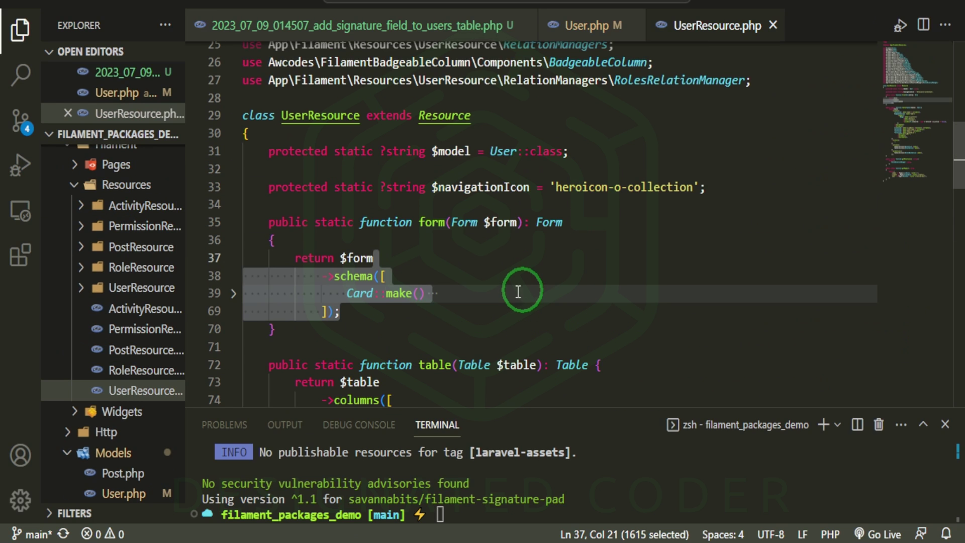
pyautogui.click(234, 294)
pyautogui.click(534, 241)
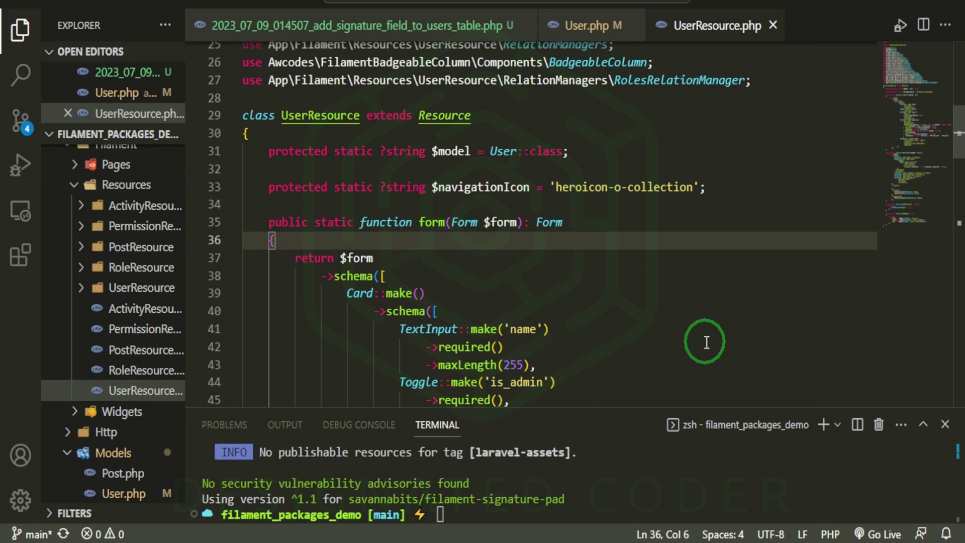
pyautogui.scroll(-1, 701, 362)
pyautogui.scroll(-2, 698, 321)
# Paste SignaturePad::make('signature') below the name TextInput and import the SignaturePad class
pyautogui.click(540, 224)
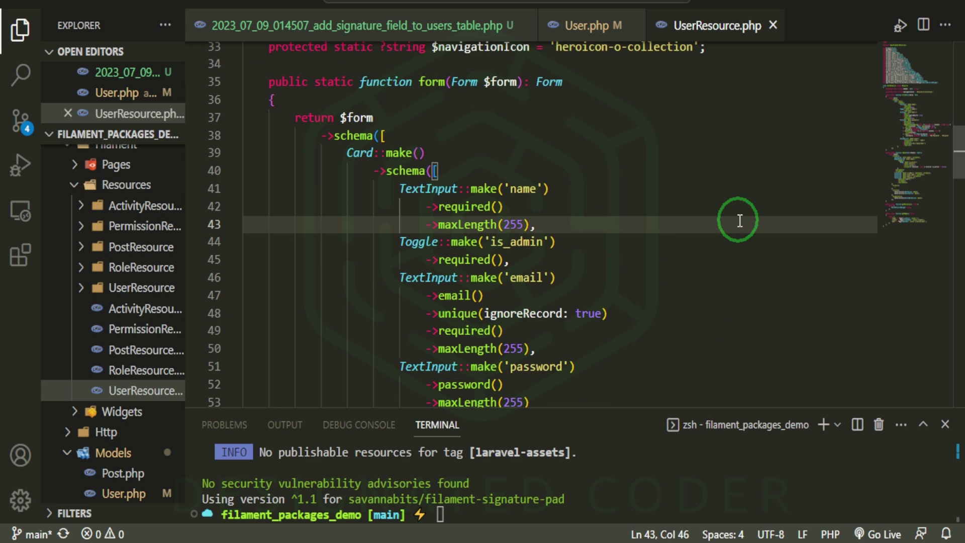
pyautogui.press('Return')
pyautogui.hotkey('ctrl', 'v')
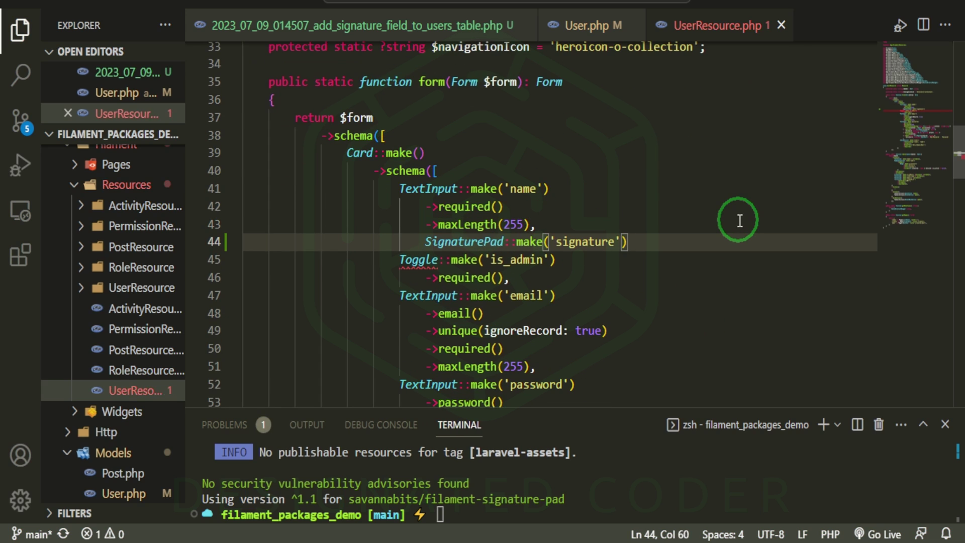
pyautogui.hotkey('shift', 'Tab')
pyautogui.write(',')
pyautogui.rightClick(434, 247)
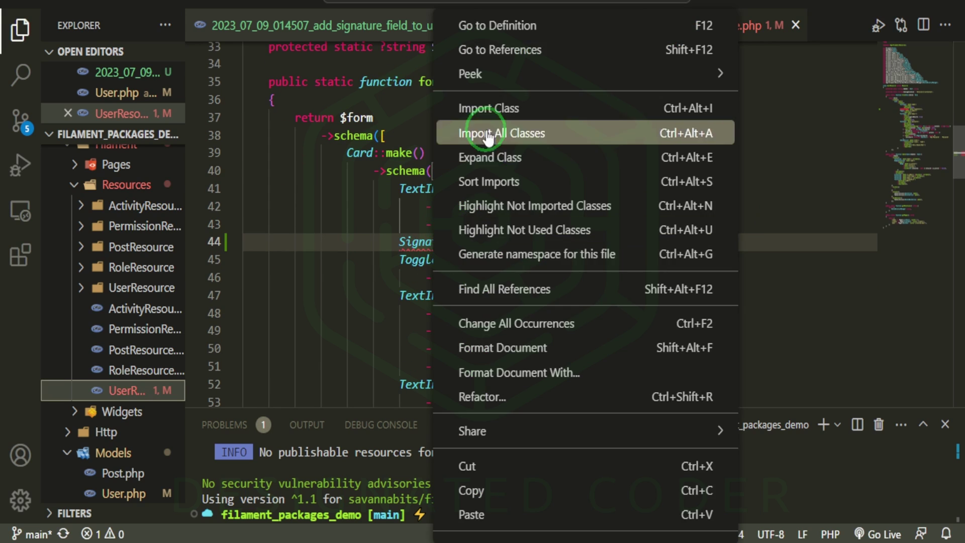
pyautogui.click(463, 108)
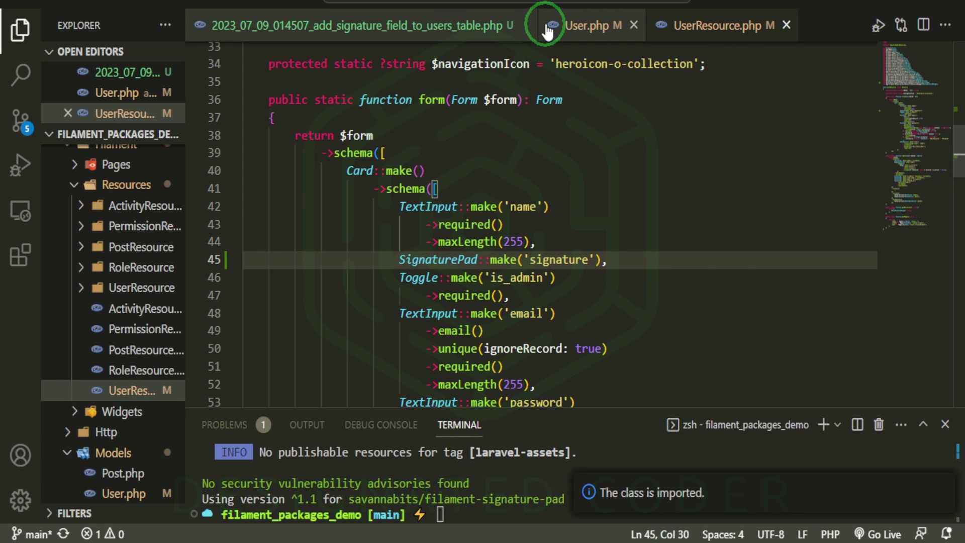
# Close the migration and User.php tabs and reload the Edit User page
pyautogui.click(523, 25)
pyautogui.click(281, 27)
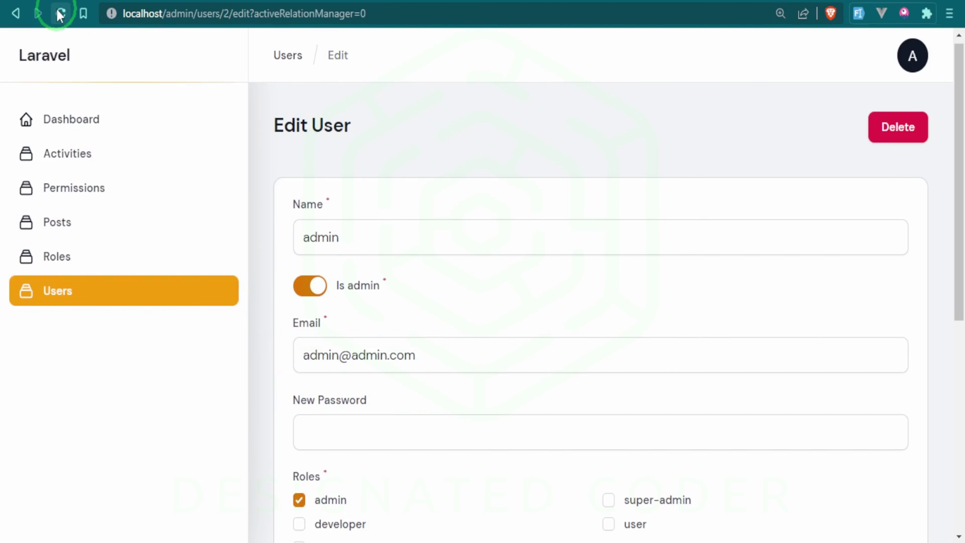
pyautogui.click(61, 13)
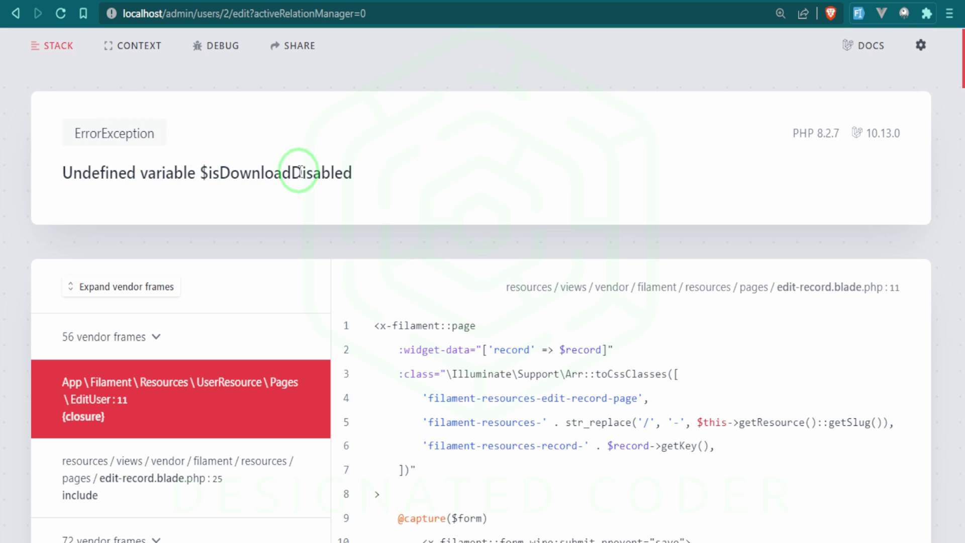
pyautogui.moveTo(200, 172); pyautogui.dragTo(353, 168)
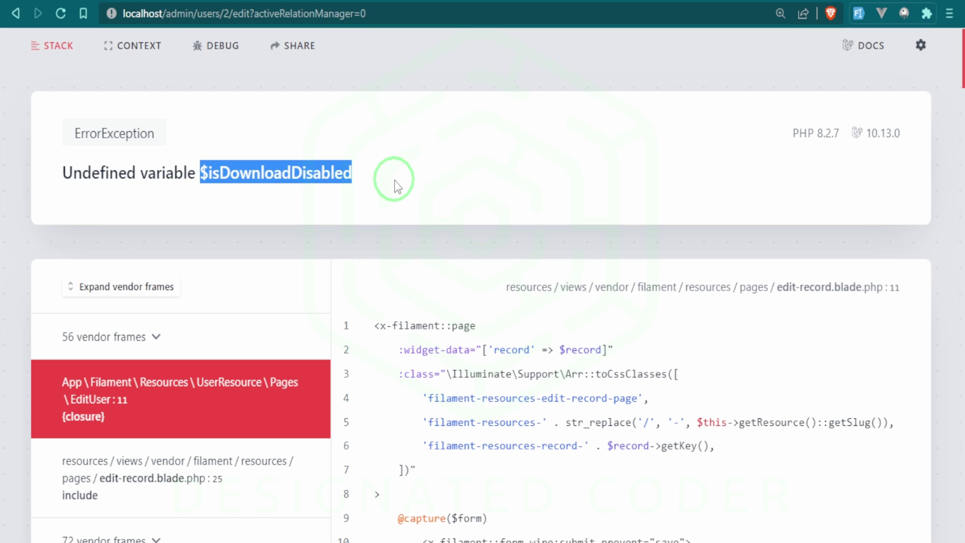
pyautogui.click(445, 163)
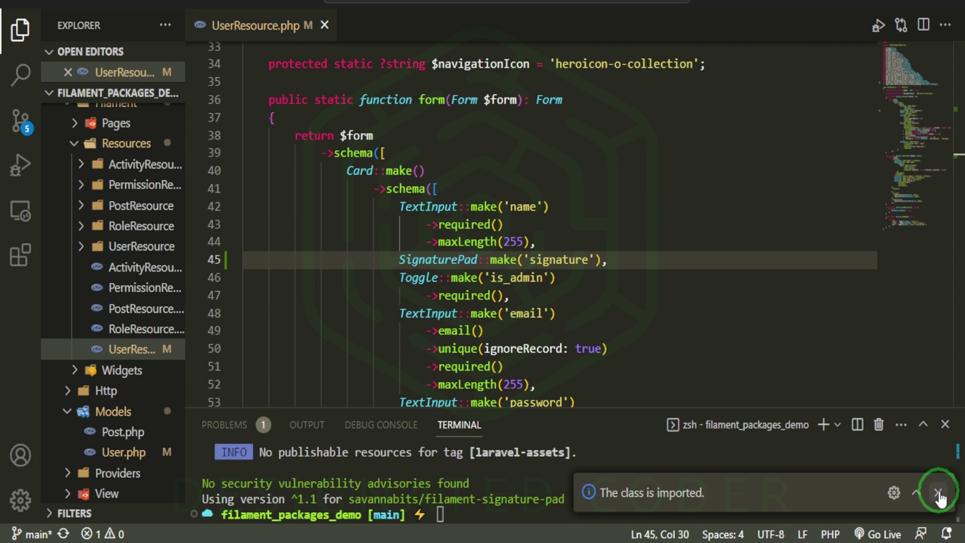
# Hide the terminal, collapse the tree, and expand vendor's savannabits/filament-signature-pad package
pyautogui.hotkey('ctrl', 'j')
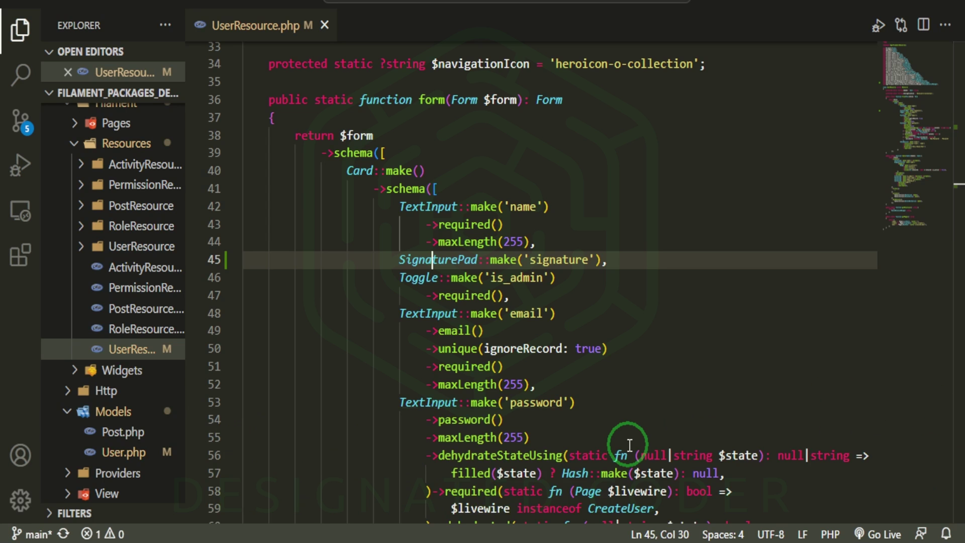
pyautogui.scroll(-5, 123, 308)
pyautogui.scroll(-5, 129, 302)
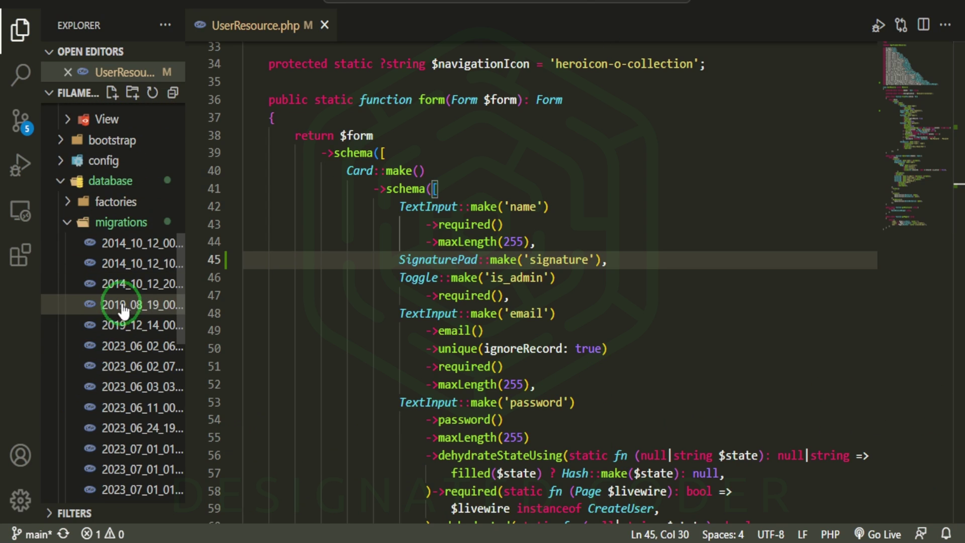
pyautogui.click(177, 96)
pyautogui.scroll(3, 131, 226)
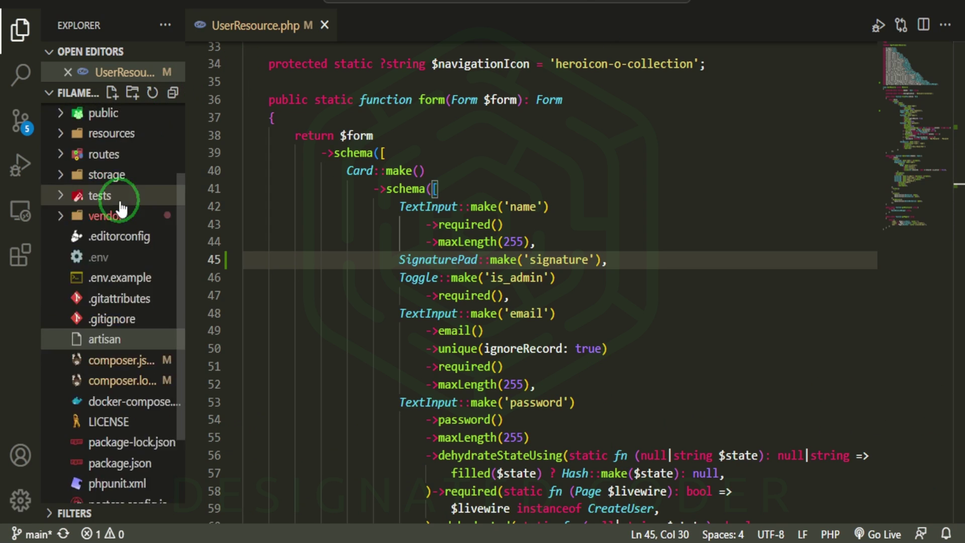
pyautogui.click(119, 216)
pyautogui.scroll(-5, 129, 249)
pyautogui.scroll(-5, 133, 252)
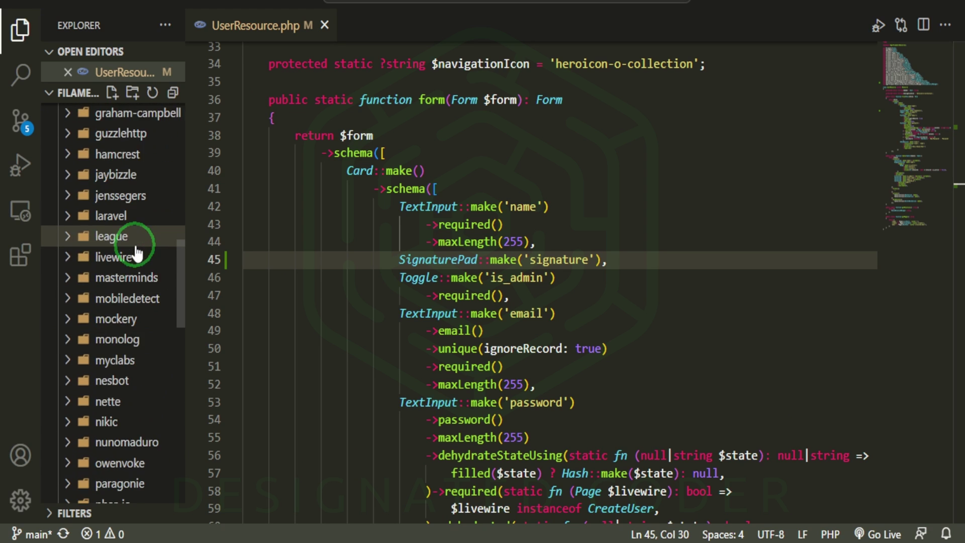
pyautogui.scroll(-3, 136, 251)
pyautogui.scroll(-3, 136, 251)
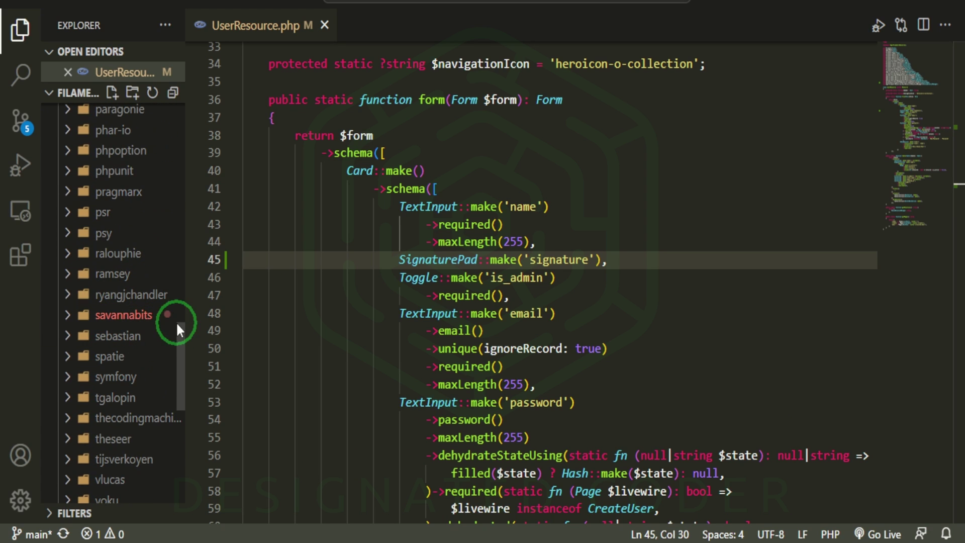
pyautogui.moveTo(184, 315); pyautogui.dragTo(318, 309)
pyautogui.click(165, 315)
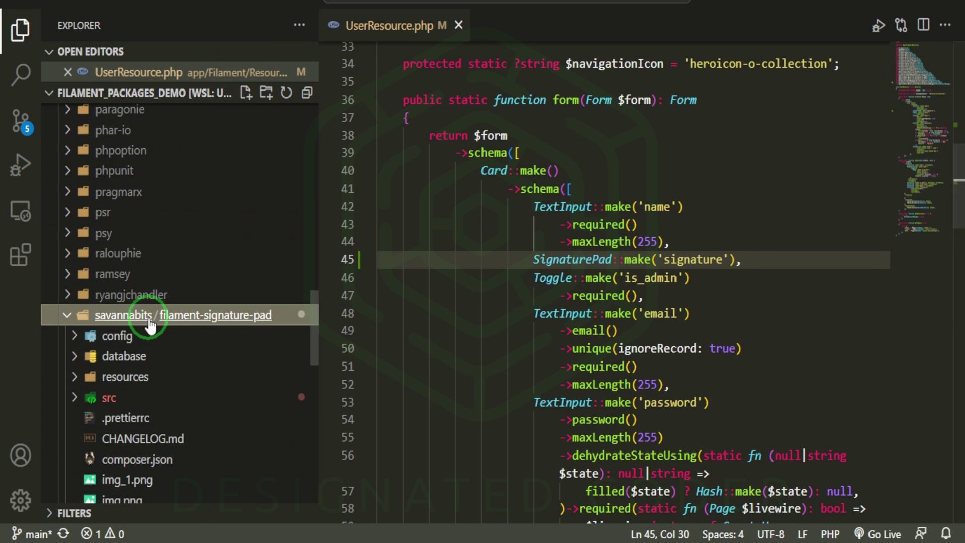
pyautogui.scroll(-1, 286, 334)
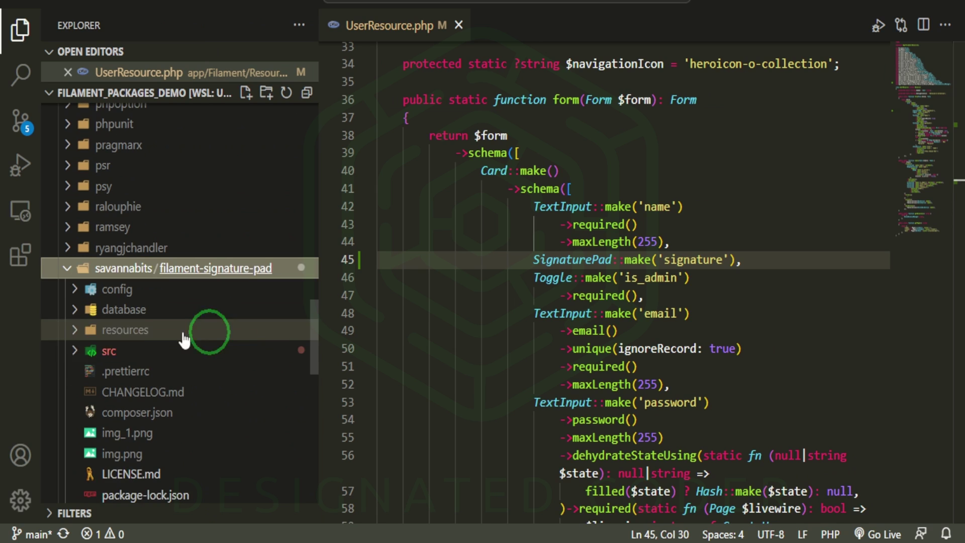
# Open SignaturePad.php from the package's src/Forms/Components/Fields folder
pyautogui.click(126, 356)
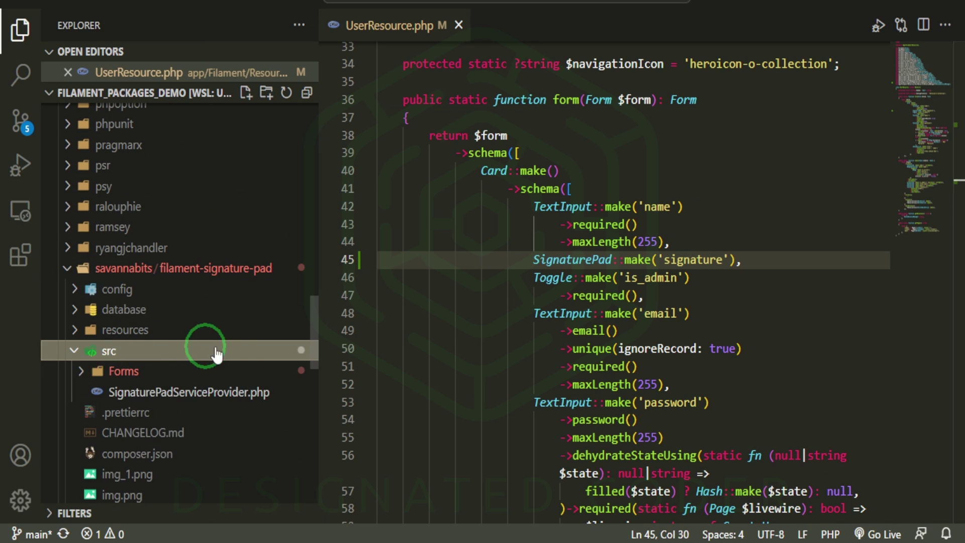
pyautogui.click(127, 371)
pyautogui.click(200, 391)
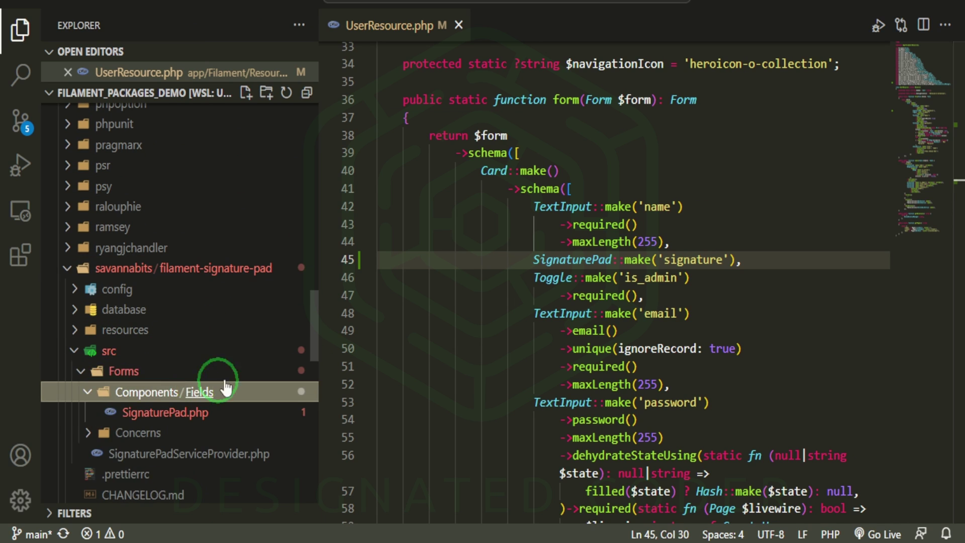
pyautogui.click(214, 415)
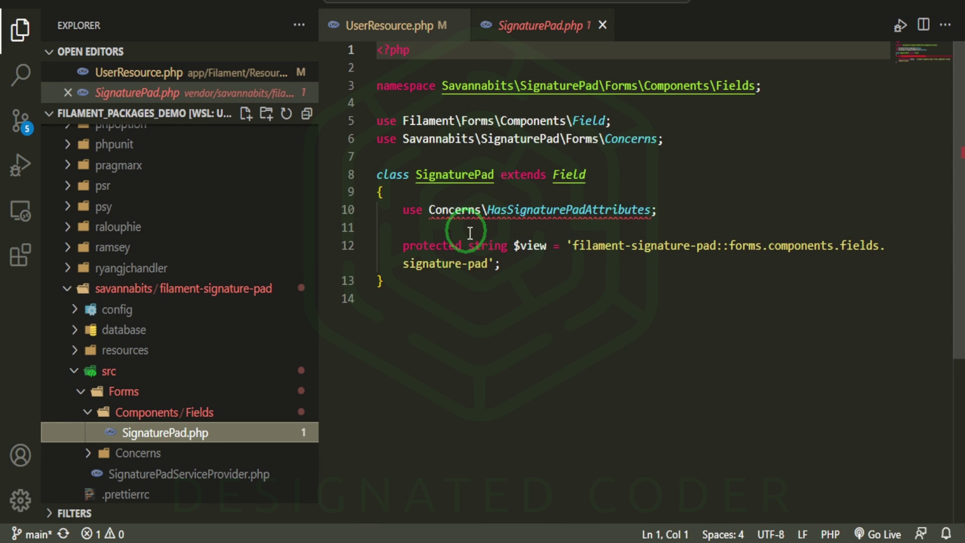
pyautogui.scroll(-2, 219, 426)
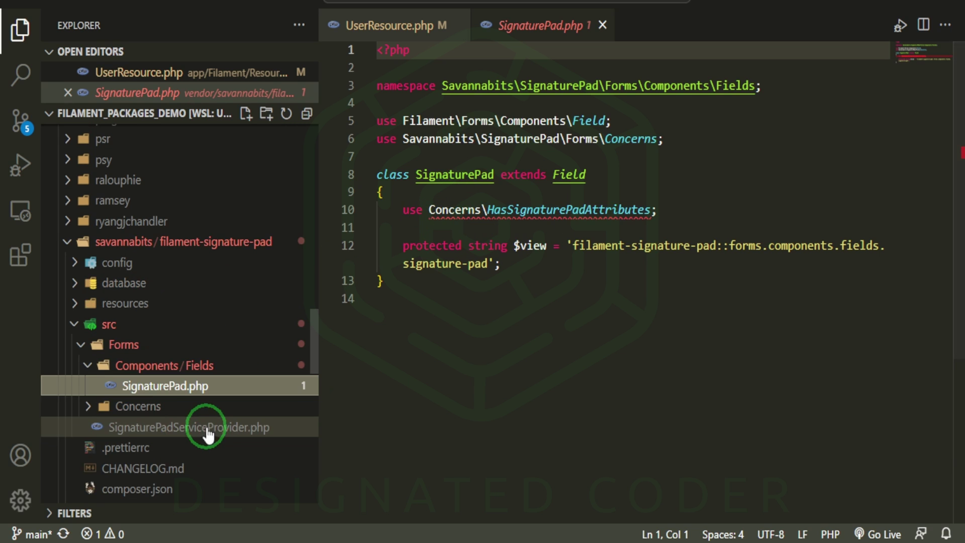
# Open the vendor HasSignaturePadAttributes.php trait and highlight its isDisabledDownload method name
pyautogui.click(183, 410)
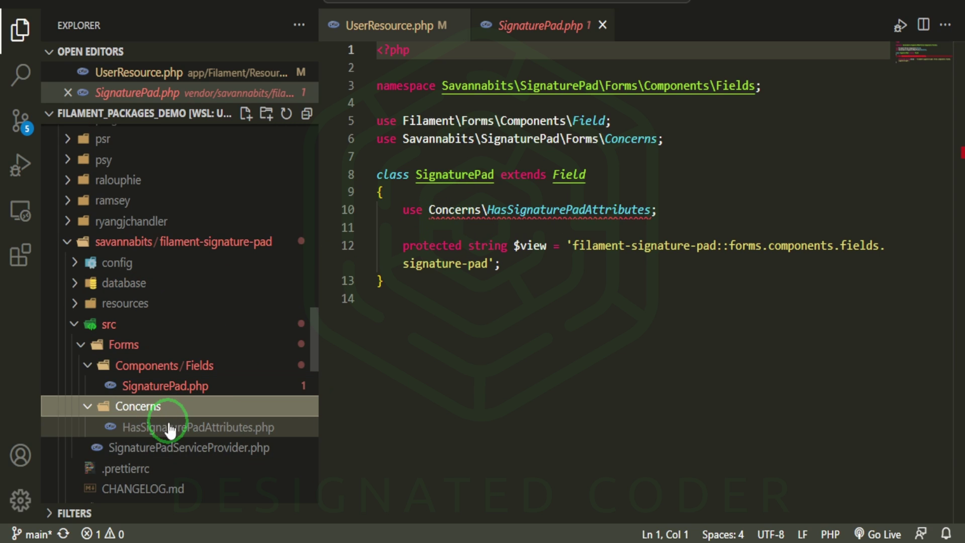
pyautogui.click(174, 427)
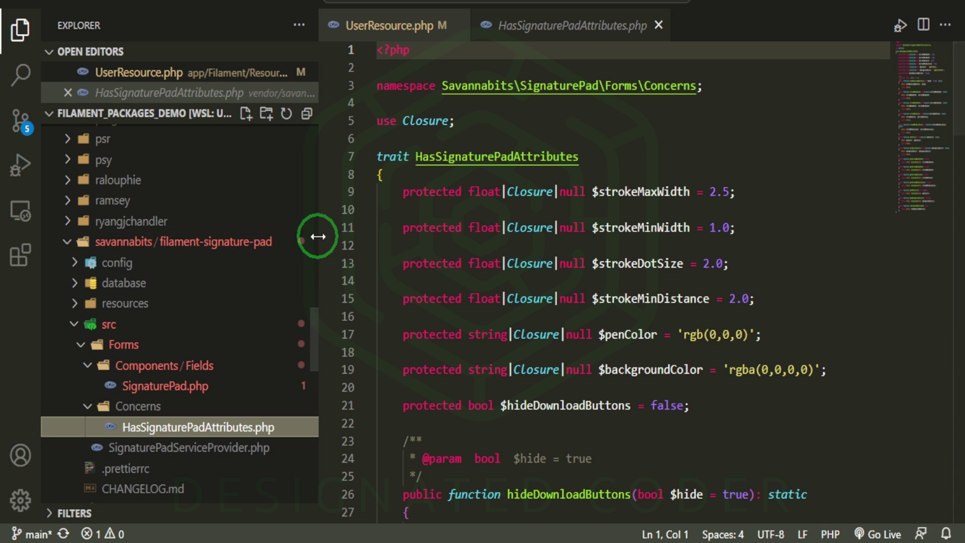
pyautogui.moveTo(317, 237); pyautogui.dragTo(129, 226)
pyautogui.scroll(-2, 615, 344)
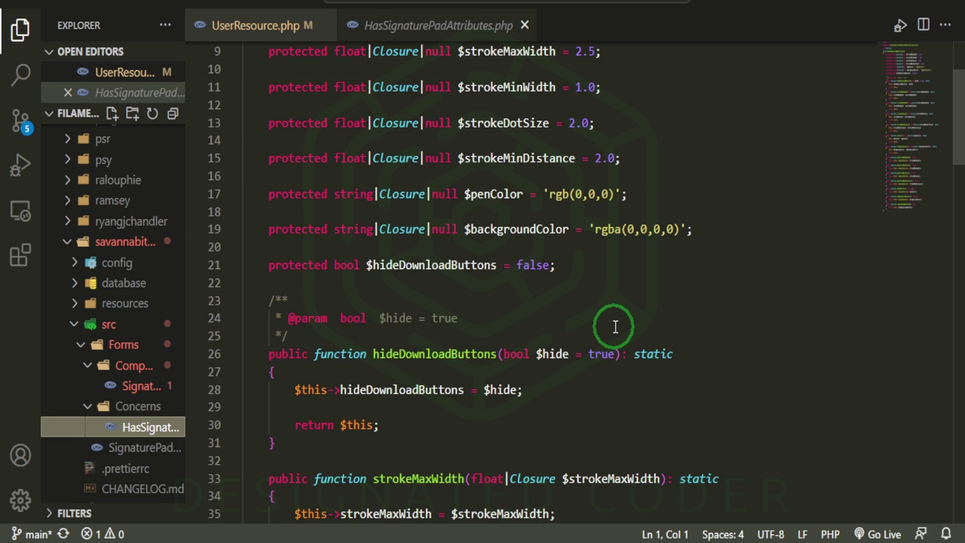
pyautogui.scroll(-2, 614, 326)
pyautogui.scroll(-2, 613, 327)
pyautogui.scroll(-3, 584, 339)
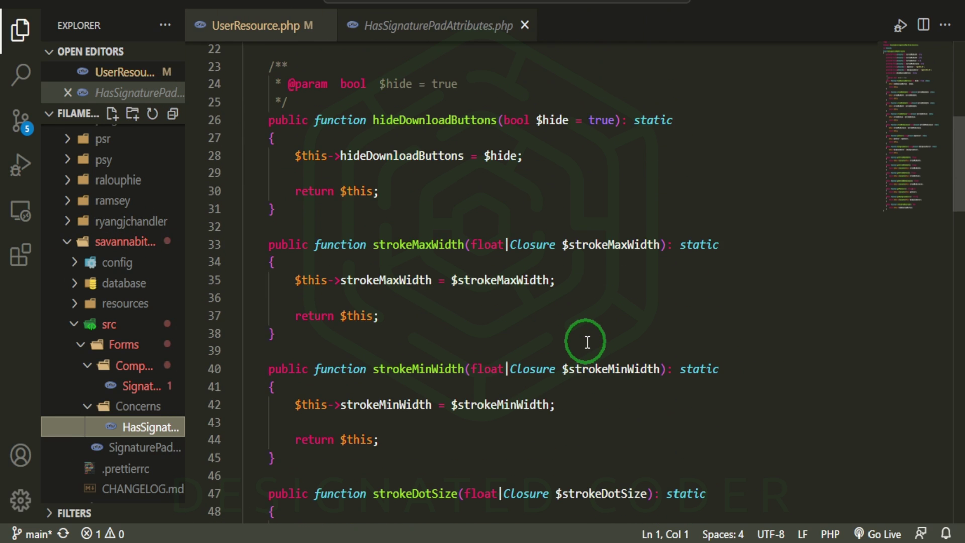
pyautogui.scroll(-3, 470, 364)
pyautogui.scroll(-2, 472, 361)
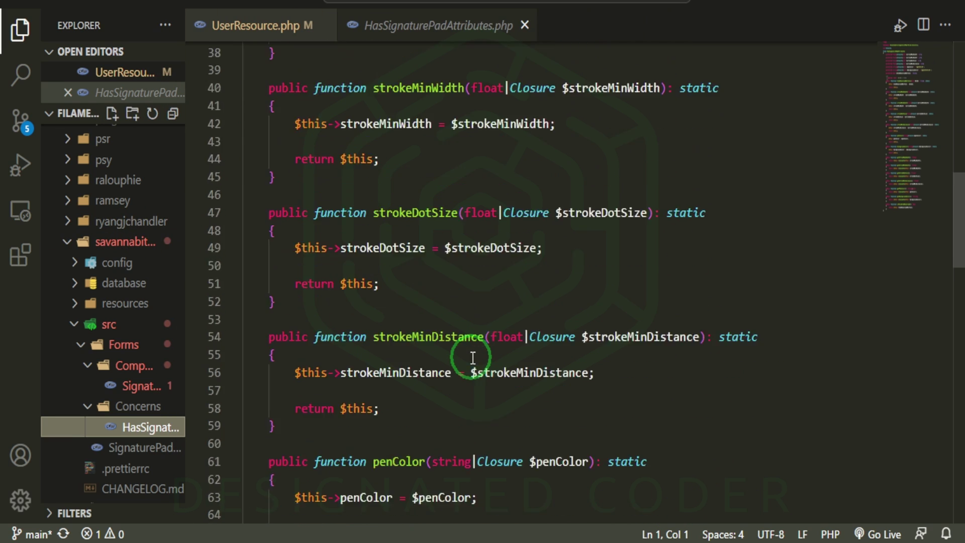
pyautogui.scroll(-1, 472, 360)
pyautogui.scroll(-3, 472, 357)
pyautogui.scroll(-1, 472, 354)
pyautogui.scroll(-2, 472, 351)
pyautogui.scroll(-2, 472, 349)
pyautogui.scroll(-3, 472, 349)
pyautogui.scroll(-1, 472, 349)
pyautogui.scroll(-3, 471, 349)
pyautogui.scroll(-1, 473, 349)
pyautogui.scroll(-1, 472, 348)
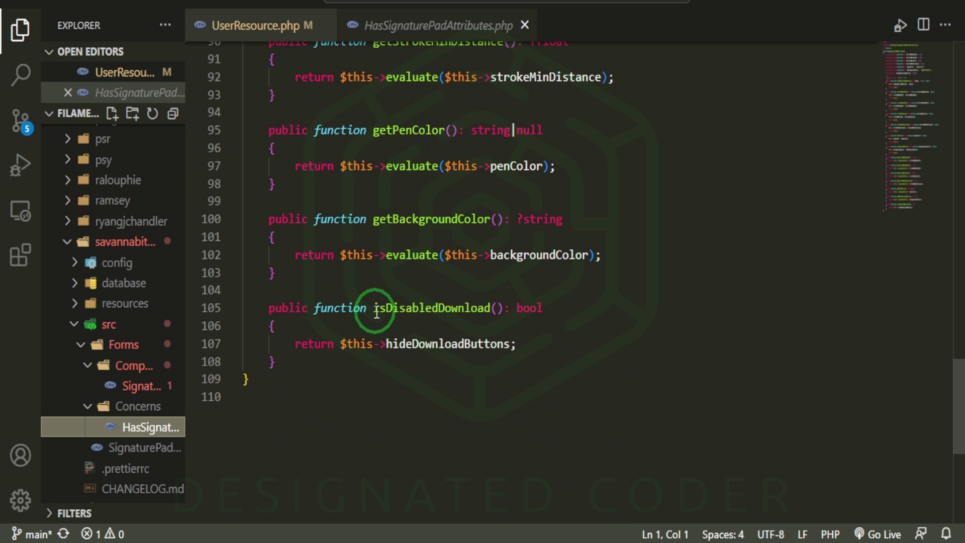
pyautogui.moveTo(373, 307); pyautogui.dragTo(486, 308)
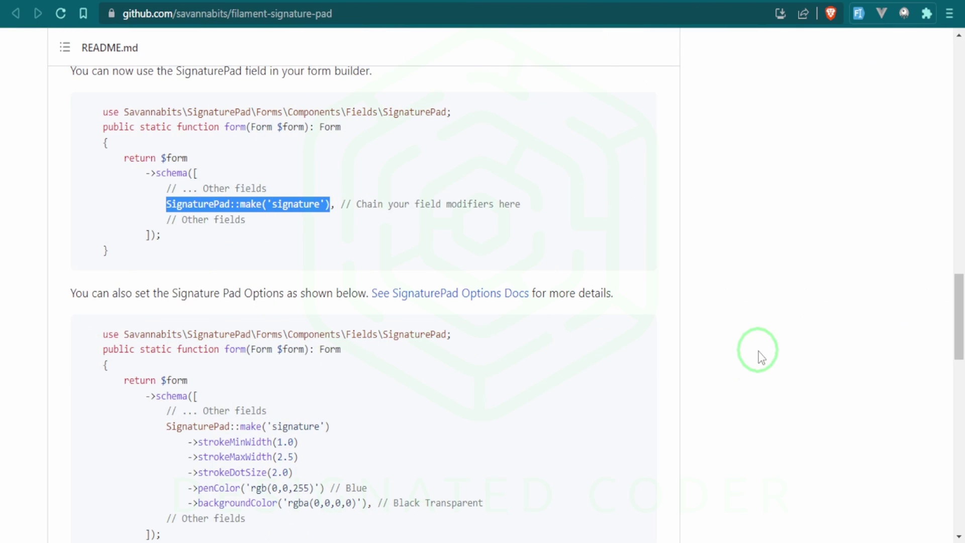
pyautogui.scroll(3, 760, 356)
pyautogui.scroll(5, 754, 349)
pyautogui.scroll(3, 754, 360)
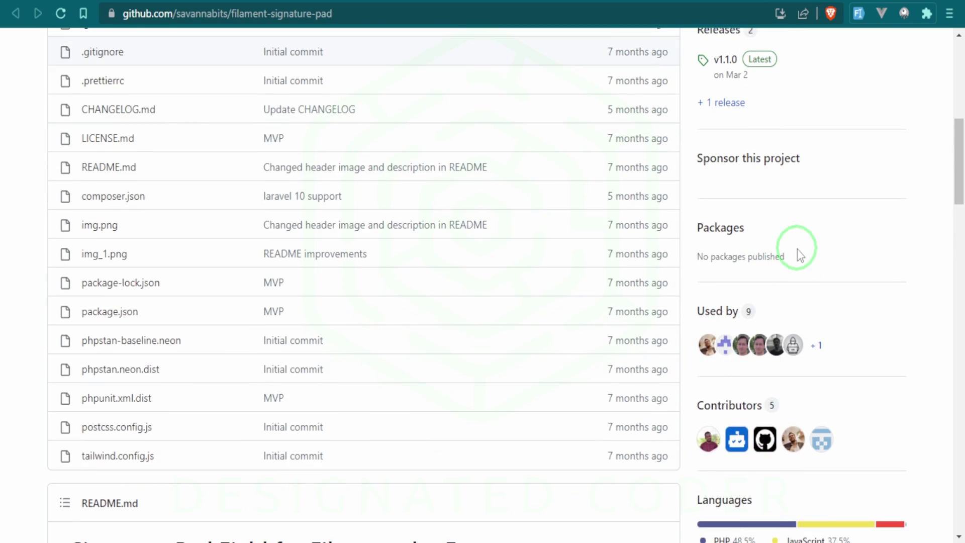
pyautogui.scroll(3, 792, 256)
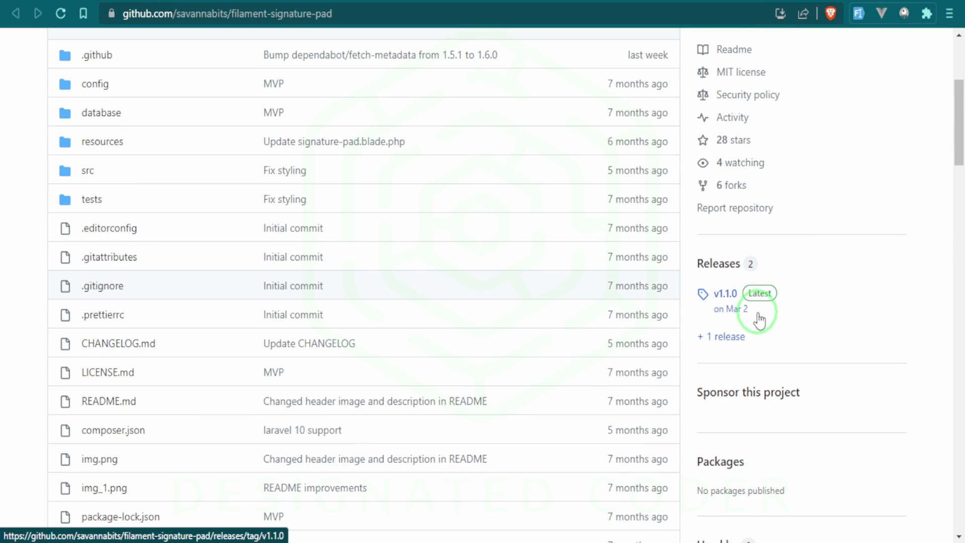
# View the filament-signature-pad releases, where v1.1.0 is the latest
pyautogui.click(736, 343)
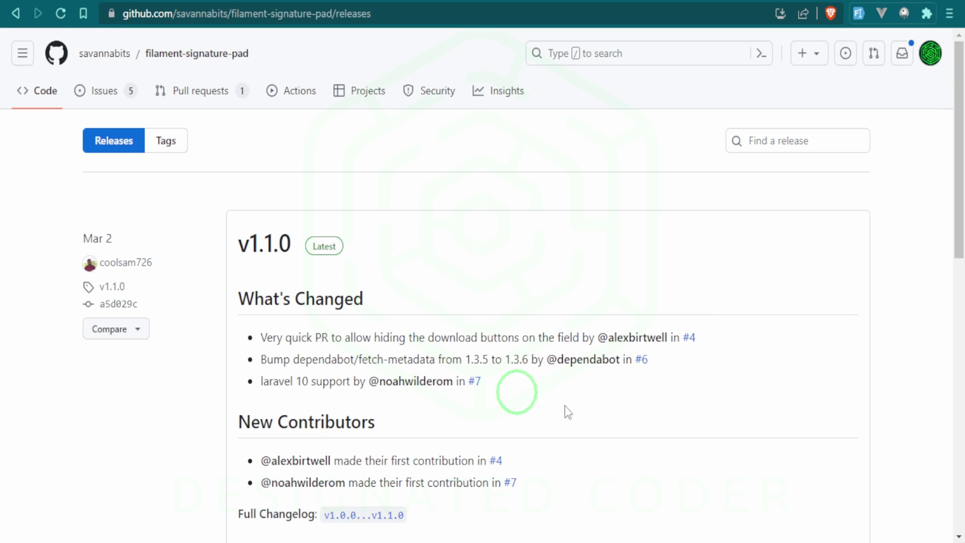
pyautogui.scroll(-5, 589, 408)
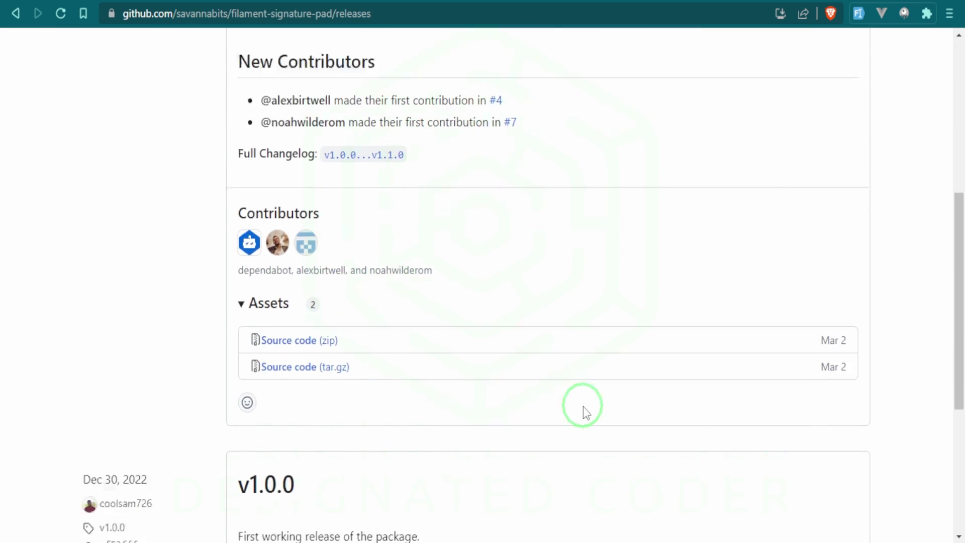
pyautogui.scroll(-2, 583, 406)
pyautogui.scroll(2, 583, 407)
pyautogui.scroll(5, 583, 407)
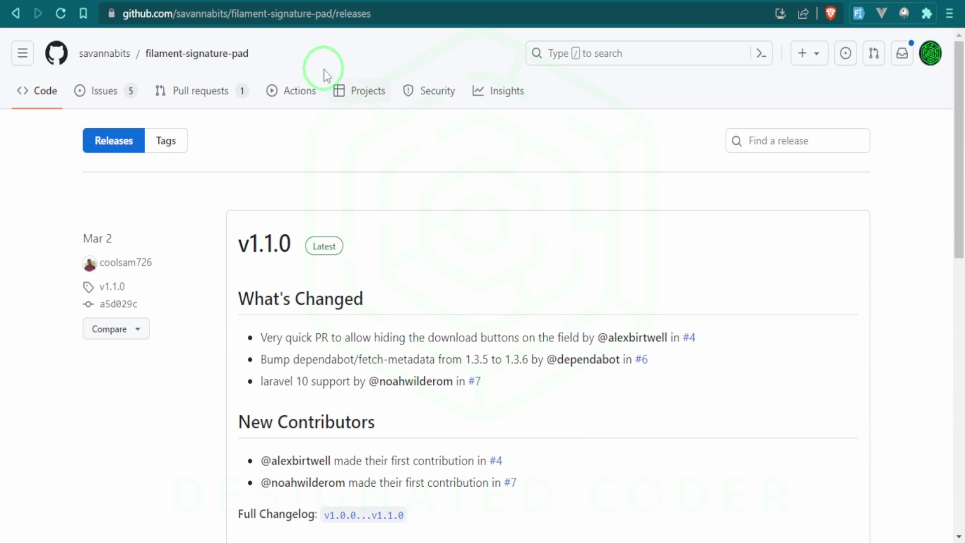
# Find pull request #11 among the open issues and read its isDisabledDownload naming comment
pyautogui.click(121, 94)
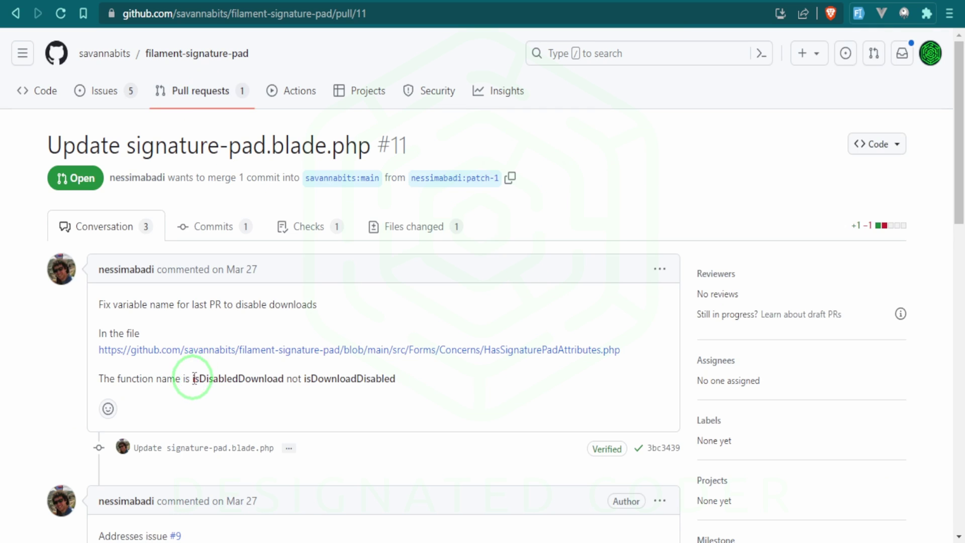
pyautogui.moveTo(193, 379); pyautogui.dragTo(296, 378)
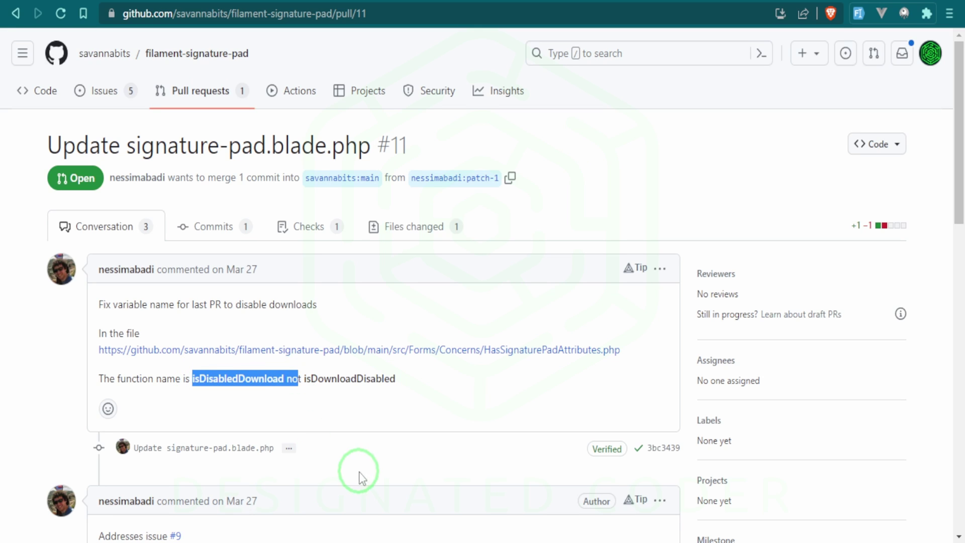
pyautogui.click(330, 411)
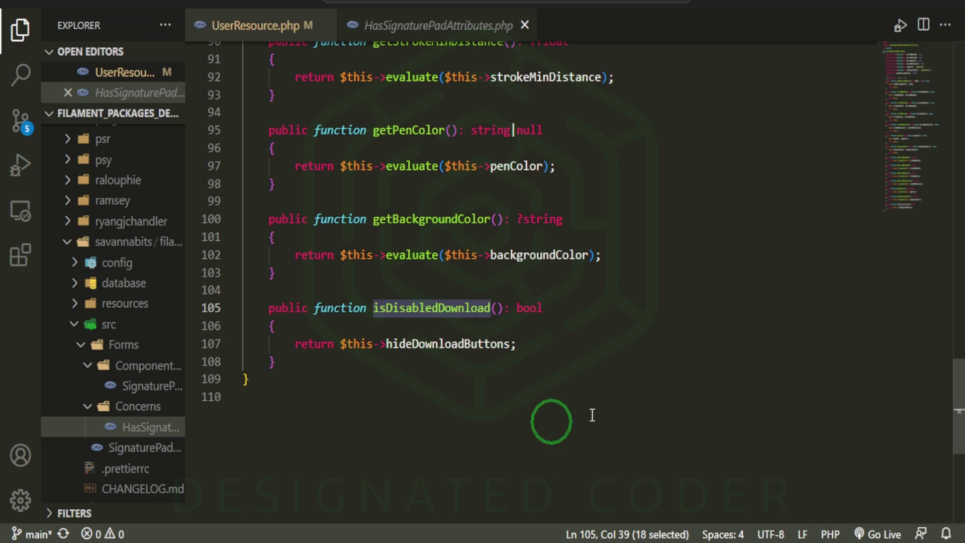
pyautogui.scroll(1, 586, 362)
pyautogui.scroll(5, 532, 356)
pyautogui.scroll(8, 531, 369)
pyautogui.scroll(5, 530, 370)
pyautogui.scroll(8, 532, 370)
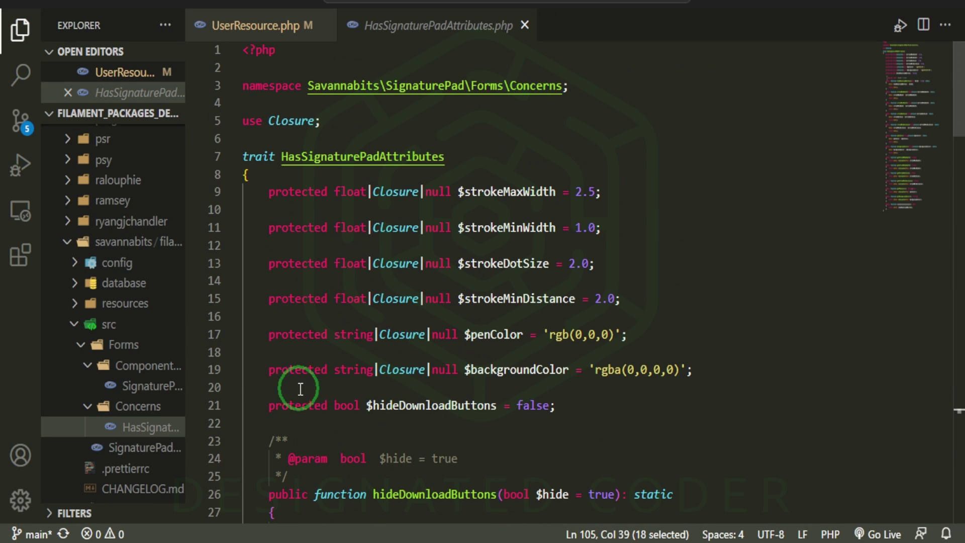
# Copy the vendor HasSignaturePadAttributes.php and create a new Traits folder under app
pyautogui.rightClick(157, 436)
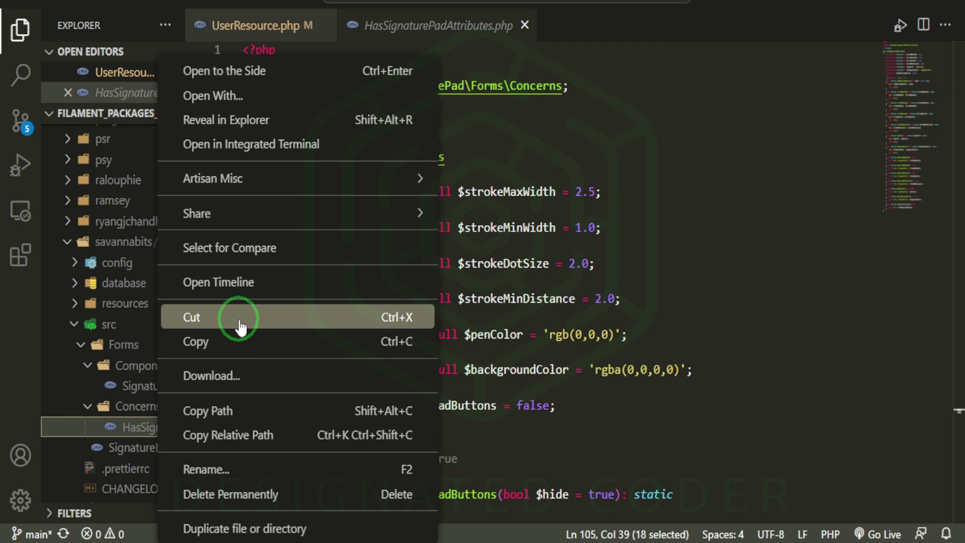
pyautogui.click(269, 340)
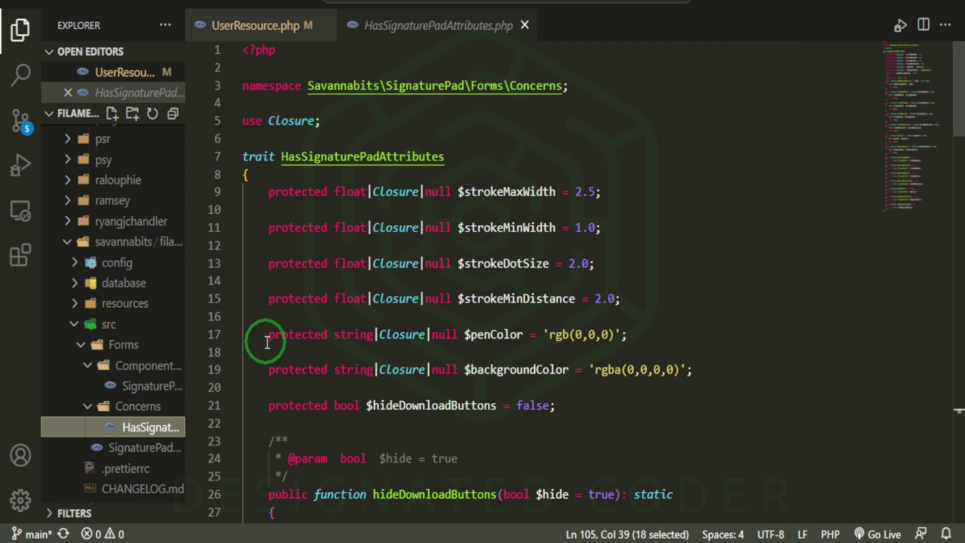
pyautogui.scroll(5, 155, 430)
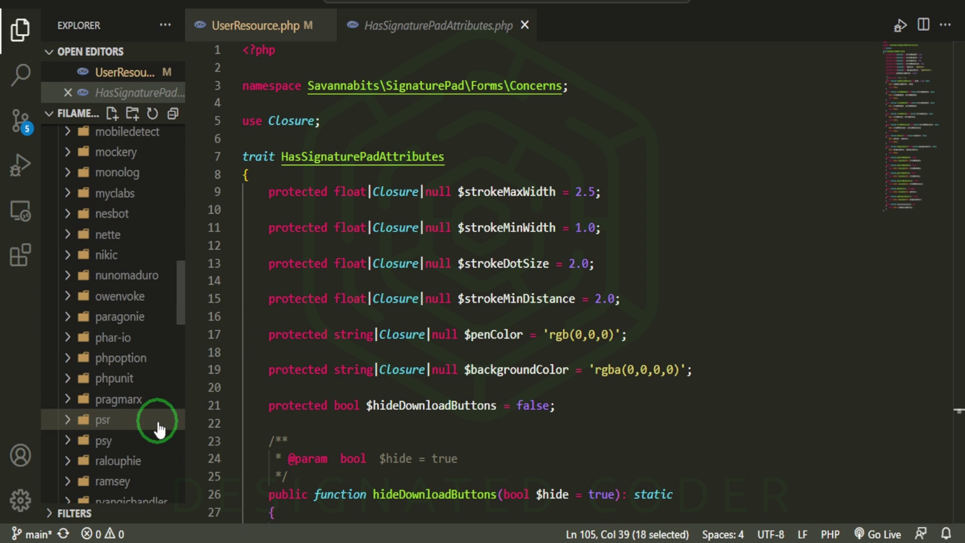
pyautogui.scroll(10, 157, 432)
pyautogui.scroll(10, 157, 432)
pyautogui.click(97, 136)
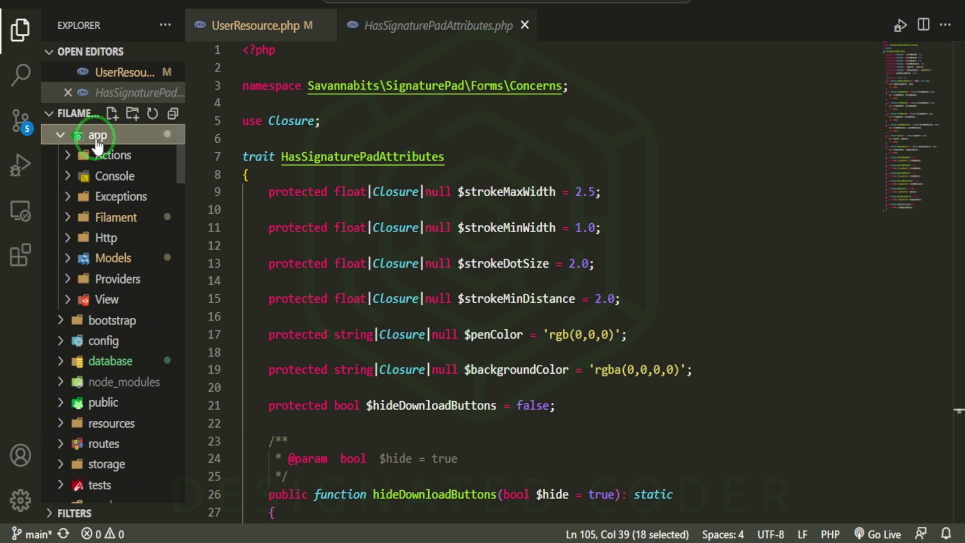
pyautogui.click(133, 114)
pyautogui.write('Traits')
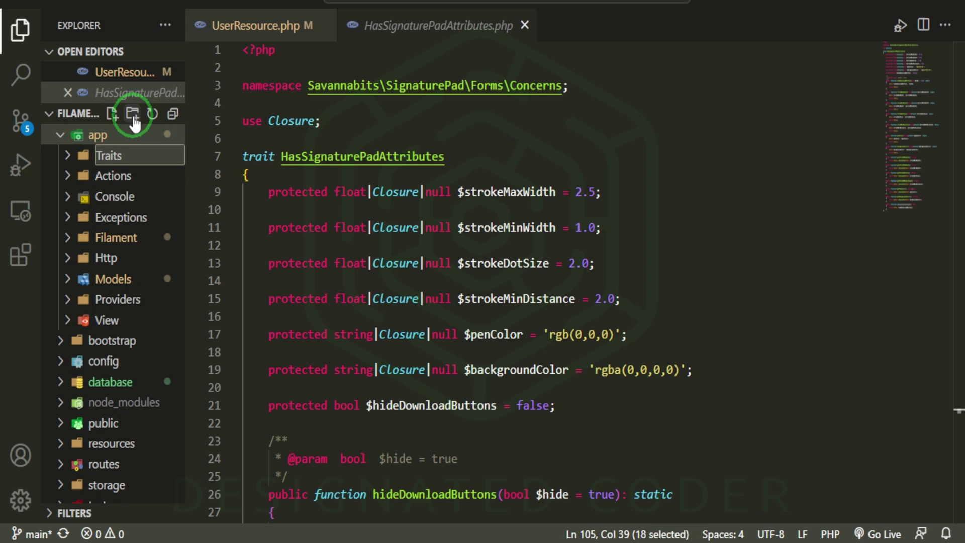
pyautogui.press('Return')
pyautogui.rightClick(114, 301)
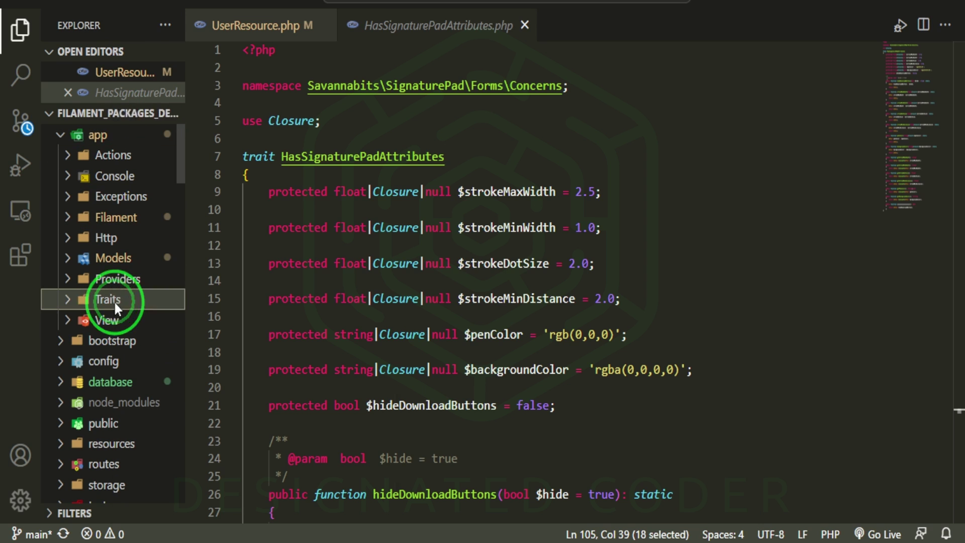
# Paste the trait into app/Traits and change its namespace to App\Traits
pyautogui.click(200, 334)
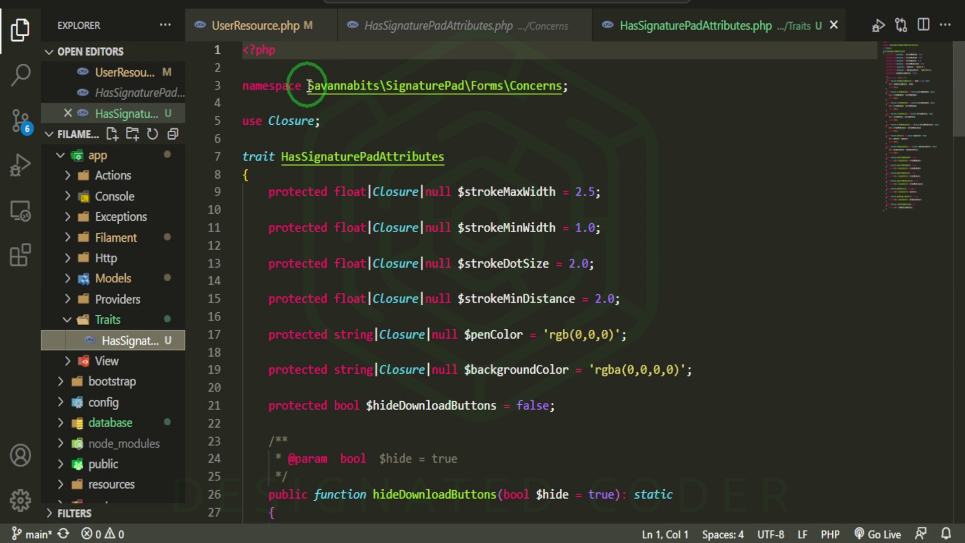
pyautogui.moveTo(308, 85); pyautogui.dragTo(379, 92)
pyautogui.write('A')
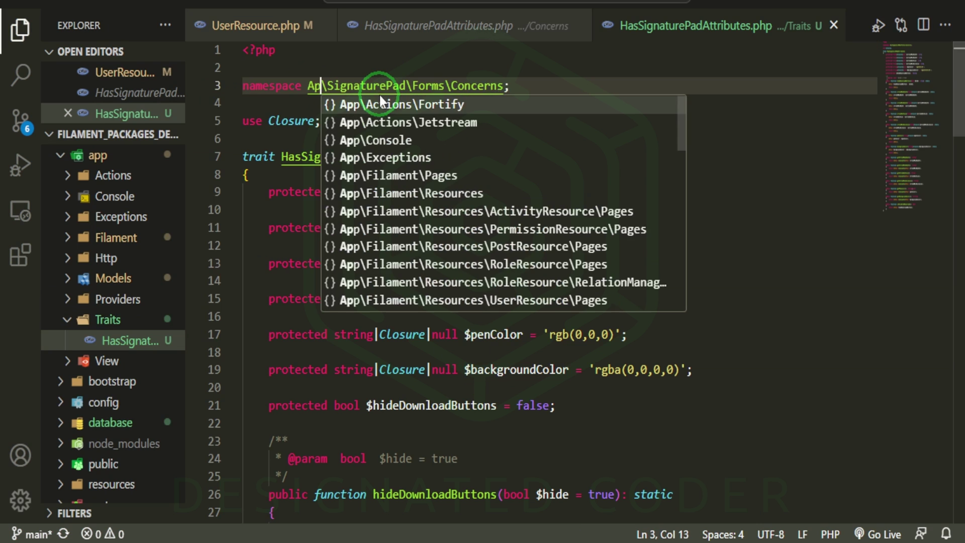
pyautogui.write('p\\Trai')
pyautogui.press('Delete')
pyautogui.press('Delete')
pyautogui.press('Delete')
pyautogui.write('ts')
pyautogui.press('Delete')
pyautogui.press('Delete')
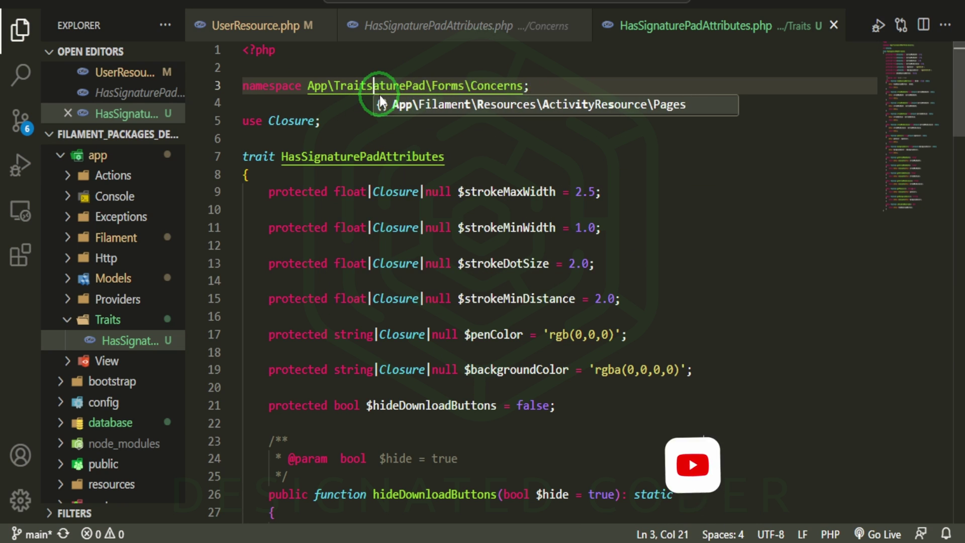
pyautogui.press('Delete')
pyautogui.press('Delete')
pyautogui.press('Delete')
pyautogui.press('Delete')
pyautogui.press('Delete')
pyautogui.press('Delete')
pyautogui.press('Delete')
pyautogui.press('Delete')
pyautogui.press('Delete')
pyautogui.press('Delete')
pyautogui.press('Delete')
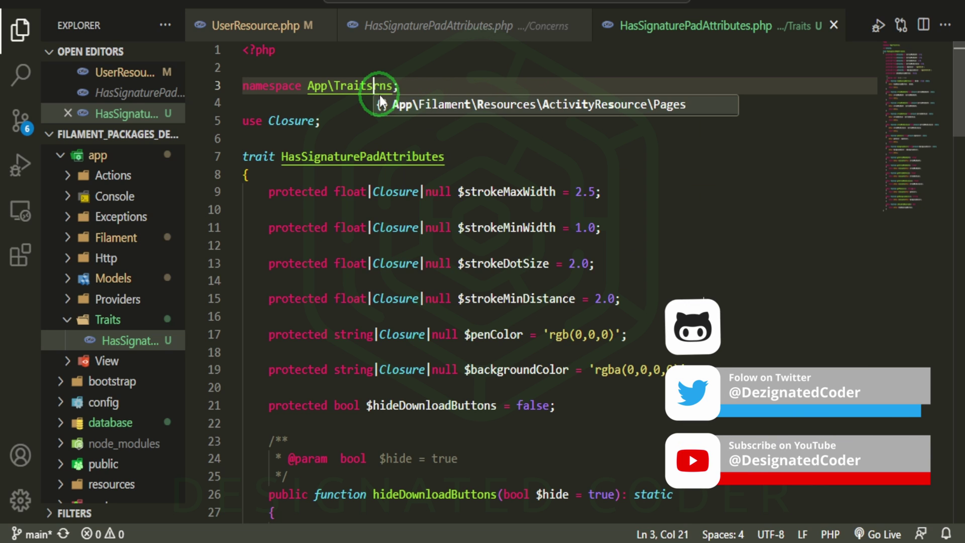
pyautogui.press('Delete')
pyautogui.press('Delete')
pyautogui.press('Delete')
pyautogui.scroll(-4, 597, 409)
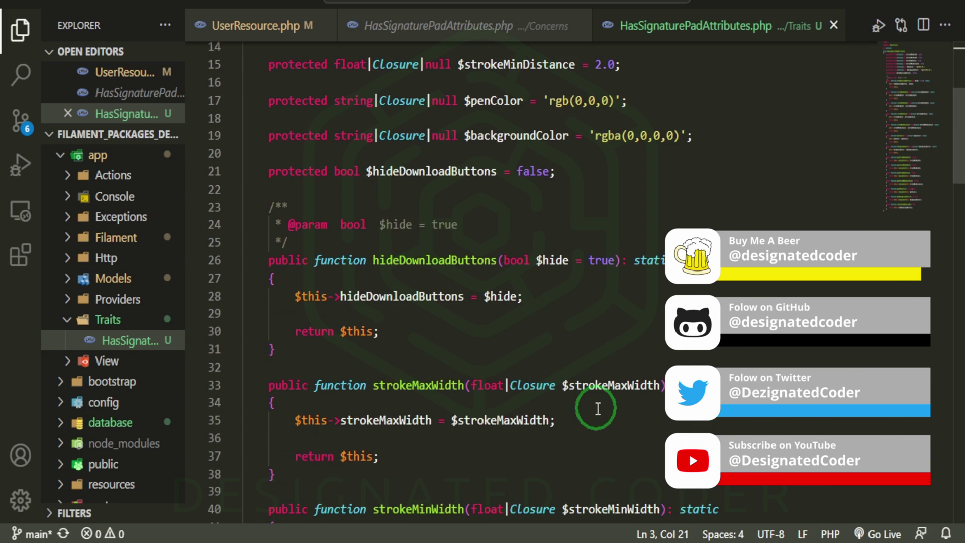
pyautogui.scroll(-6, 597, 409)
pyautogui.scroll(-10, 596, 402)
pyautogui.scroll(-9, 597, 402)
pyautogui.scroll(-2, 595, 405)
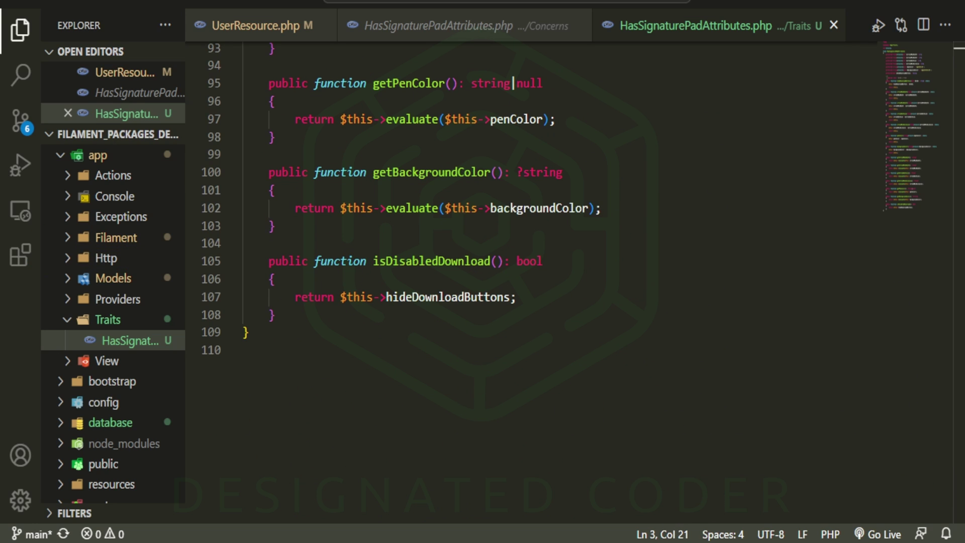
# Rename the trait's isDisabledDownload() method to isDownloadDisabled()
pyautogui.doubleClick(446, 261)
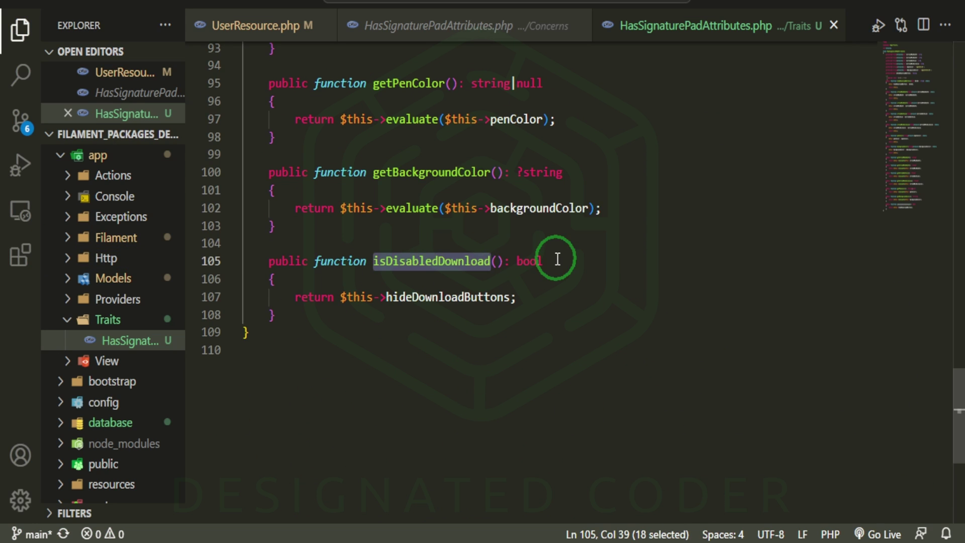
pyautogui.press('BackSpace')
pyautogui.write('is')
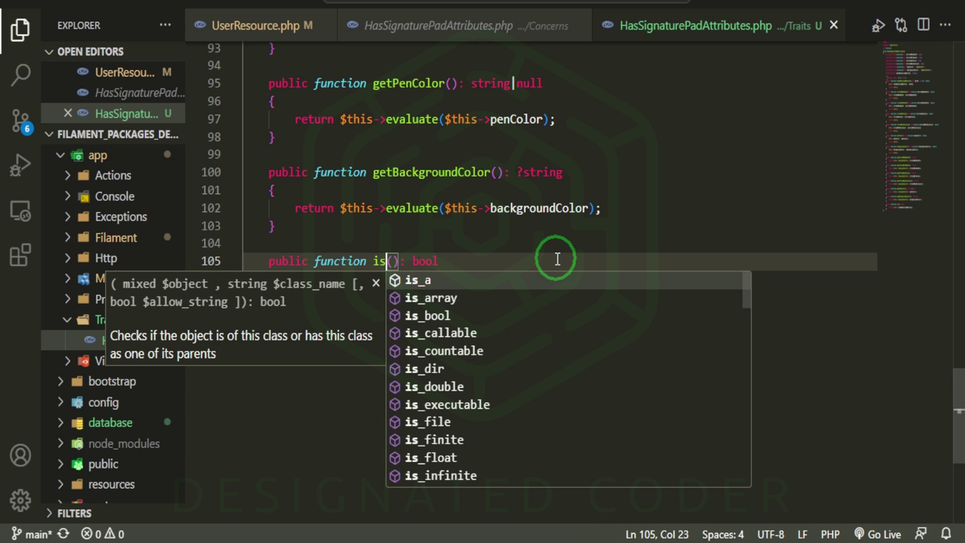
pyautogui.write('Donl')
pyautogui.press('BackSpace')
pyautogui.press('BackSpace')
pyautogui.write('wnloadDisabled')
pyautogui.click(518, 374)
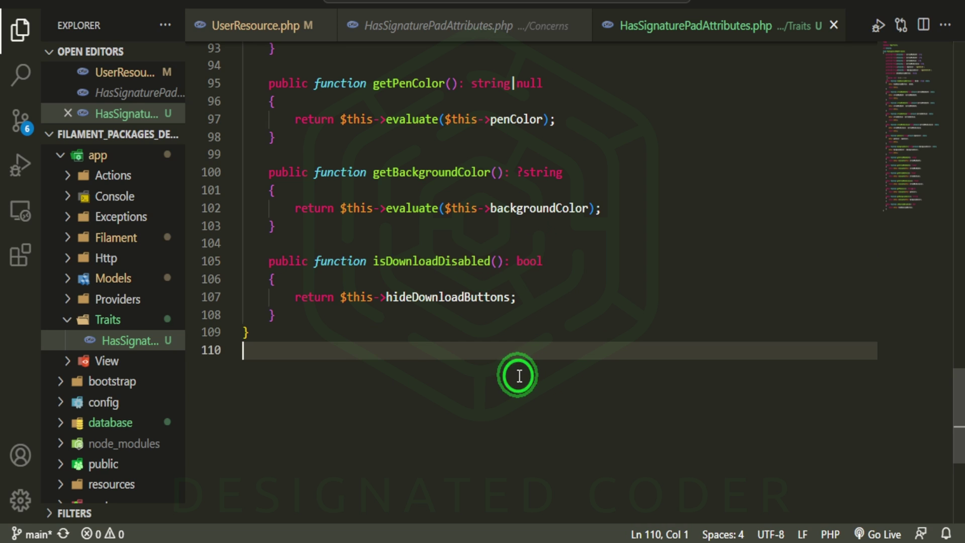
pyautogui.scroll(5, 456, 373)
pyautogui.scroll(6, 455, 373)
pyautogui.scroll(6, 445, 381)
pyautogui.scroll(12, 442, 383)
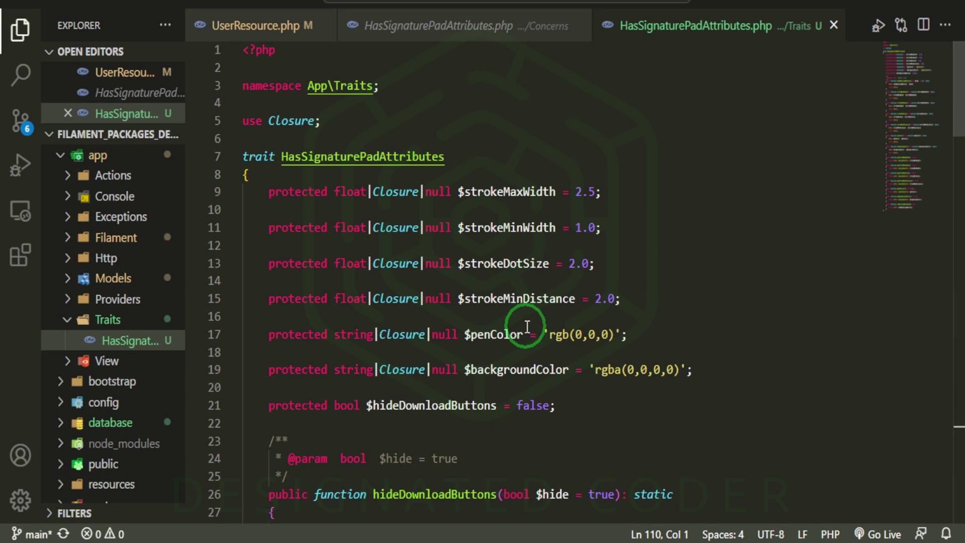
# Copy the vendor Fields folder into app/Filament/Resources and expand it to show SignaturePad.php
pyautogui.click(219, 27)
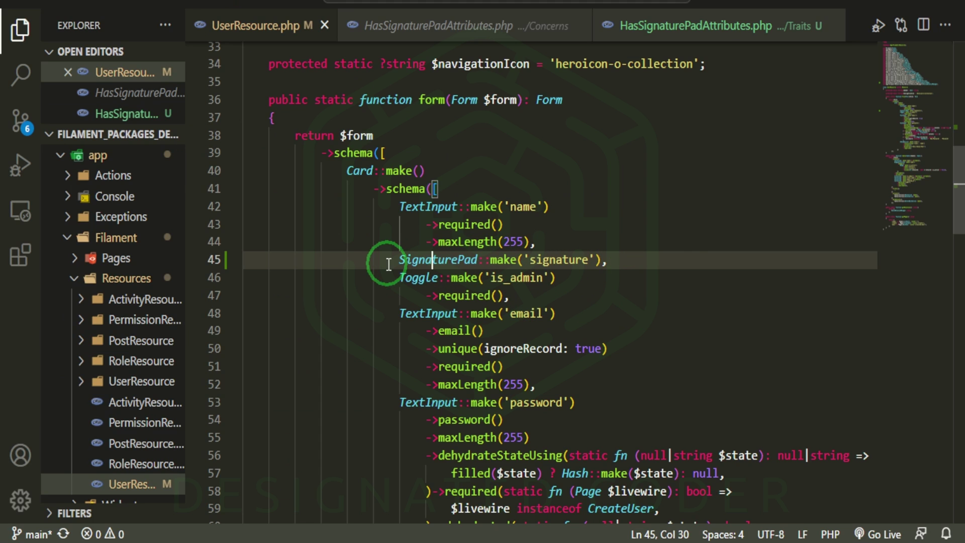
pyautogui.moveTo(438, 260)
pyautogui.scroll(4, 485, 330)
pyautogui.scroll(3, 526, 323)
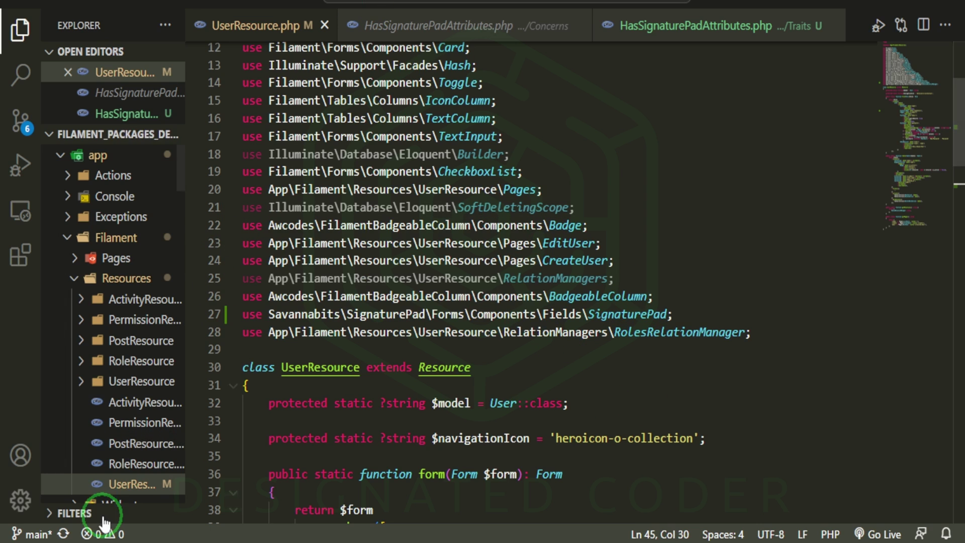
pyautogui.scroll(-2, 129, 442)
pyautogui.scroll(-5, 133, 441)
pyautogui.scroll(-5, 137, 451)
pyautogui.scroll(-5, 137, 451)
pyautogui.scroll(-5, 133, 445)
pyautogui.rightClick(149, 264)
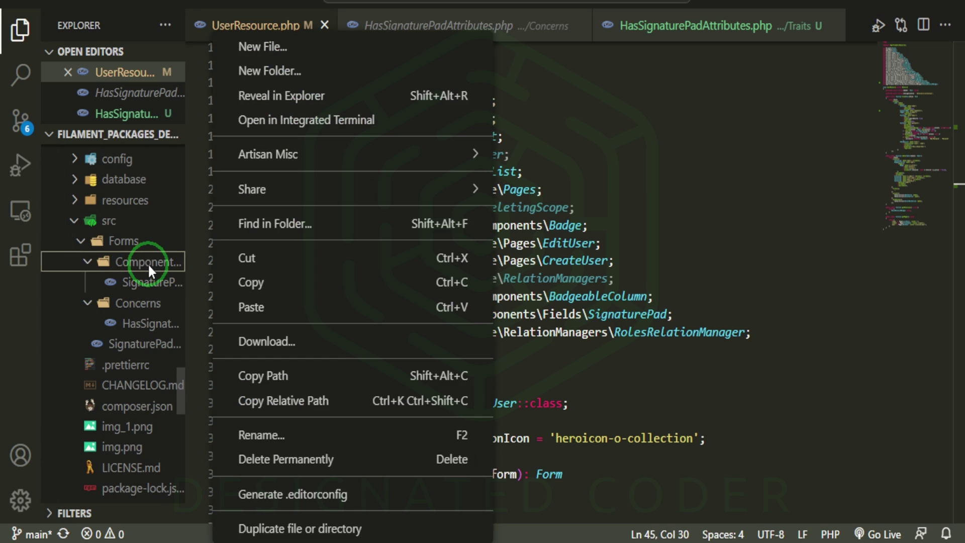
pyautogui.click(266, 290)
pyautogui.scroll(5, 155, 302)
pyautogui.scroll(5, 156, 306)
pyautogui.scroll(5, 159, 315)
pyautogui.scroll(10, 159, 315)
pyautogui.scroll(3, 161, 308)
pyautogui.scroll(2, 161, 339)
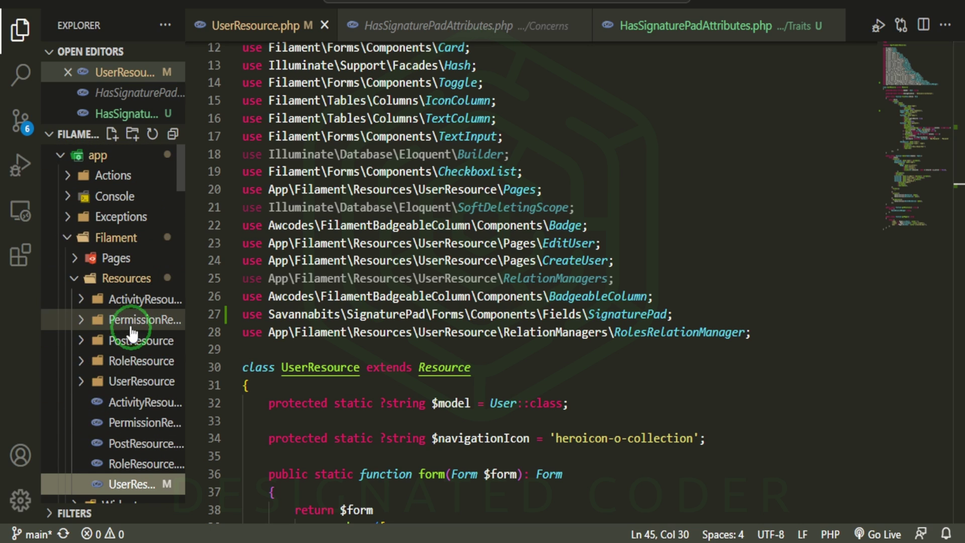
pyautogui.click(126, 291)
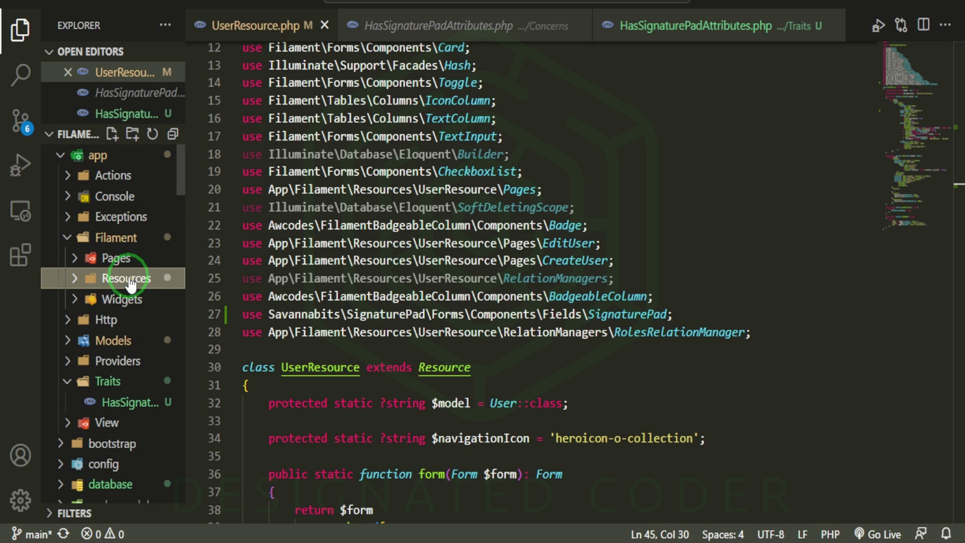
pyautogui.click(129, 284)
pyautogui.rightClick(140, 280)
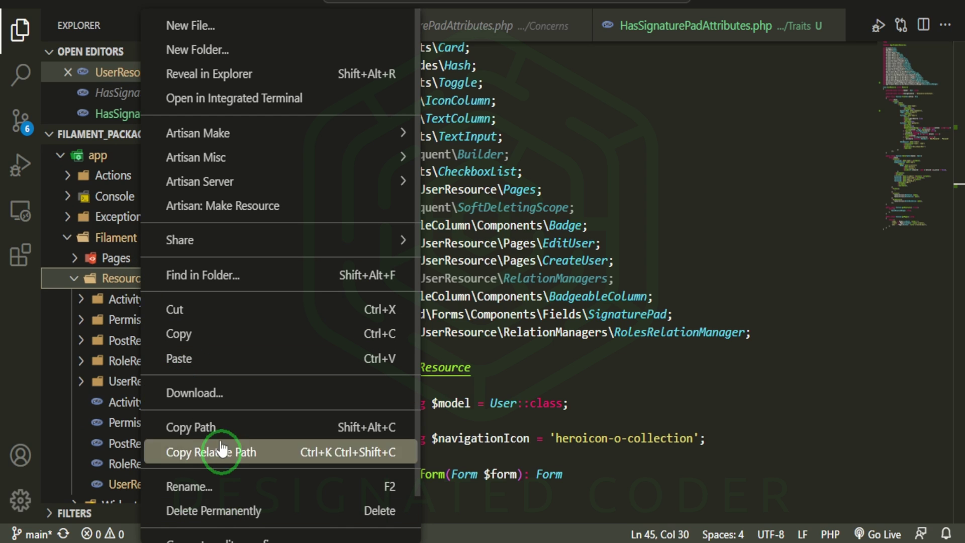
pyautogui.click(210, 357)
pyautogui.click(127, 323)
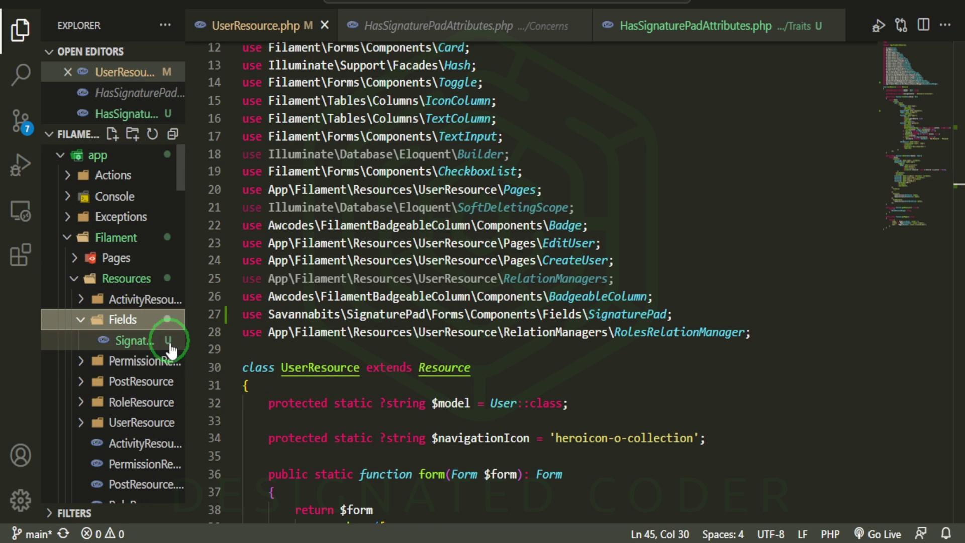
pyautogui.moveTo(186, 334); pyautogui.dragTo(367, 351)
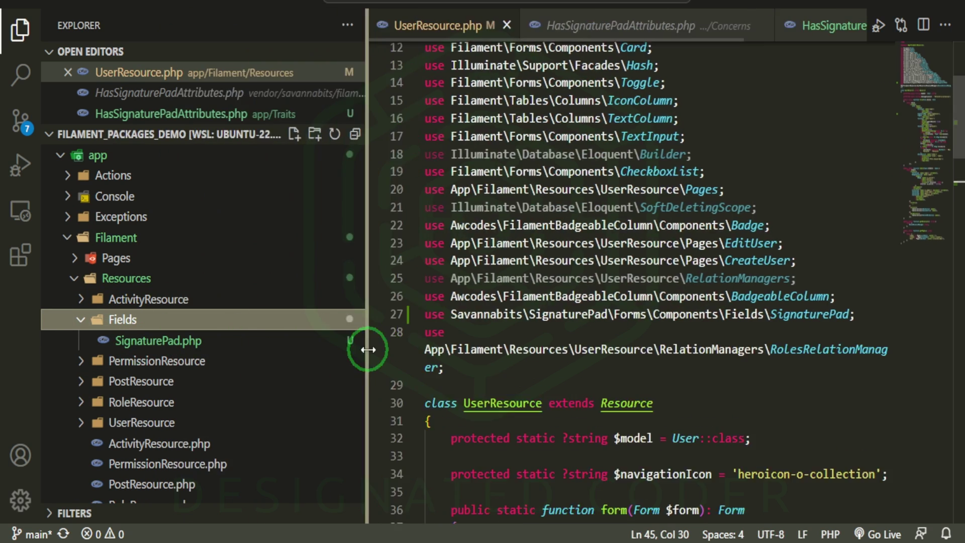
pyautogui.rightClick(219, 327)
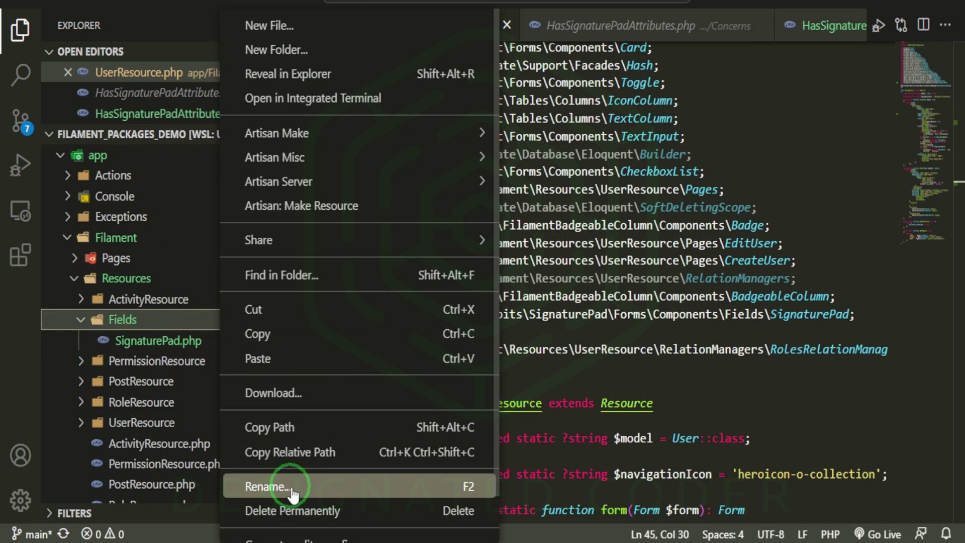
pyautogui.scroll(-1, 302, 494)
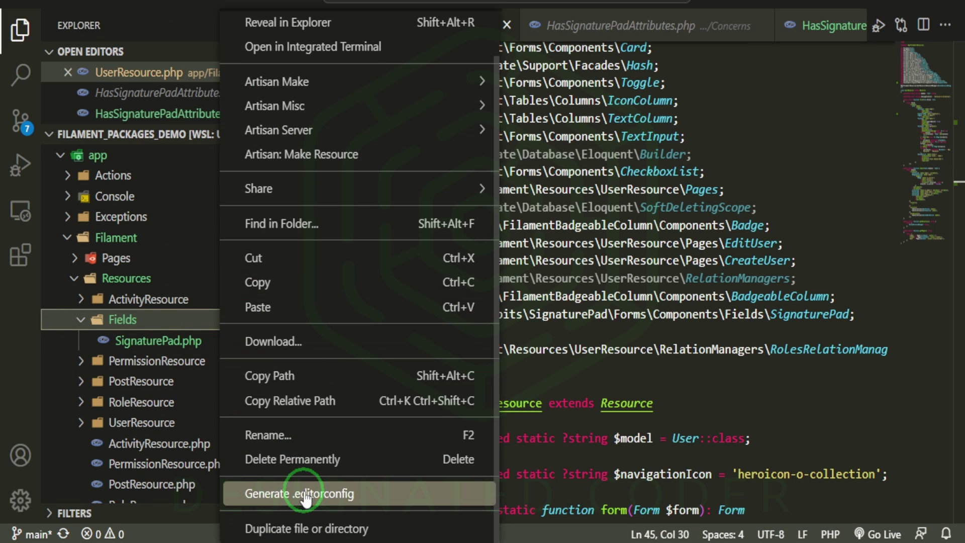
# Permanently delete the pasted Fields folder, then paste the whole vendor Components folder into Resources
pyautogui.click(313, 461)
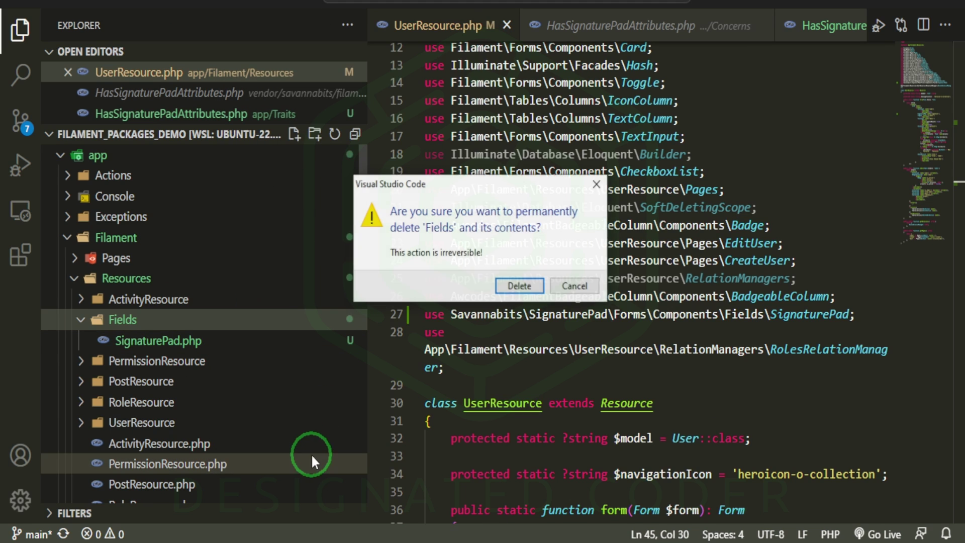
pyautogui.click(517, 285)
pyautogui.scroll(-5, 227, 362)
pyautogui.scroll(-5, 255, 388)
pyautogui.scroll(-5, 254, 399)
pyautogui.scroll(-3, 249, 403)
pyautogui.scroll(3, 250, 399)
pyautogui.scroll(-1, 248, 384)
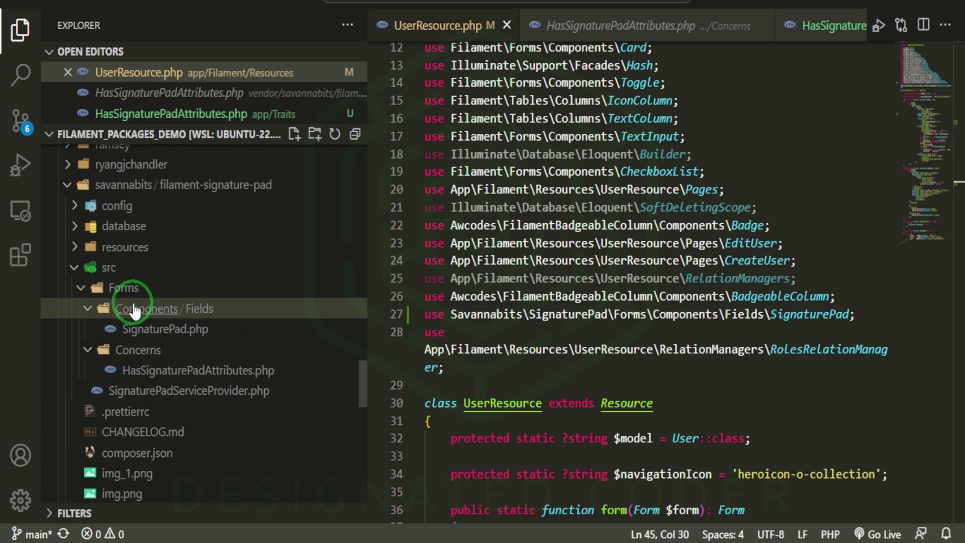
pyautogui.click(121, 320)
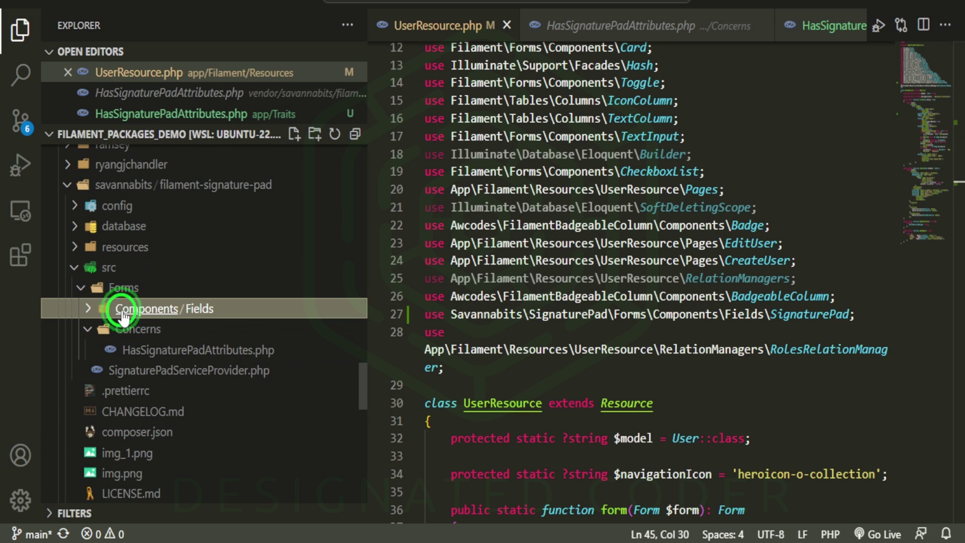
pyautogui.rightClick(197, 309)
pyautogui.click(239, 282)
pyautogui.scroll(5, 168, 334)
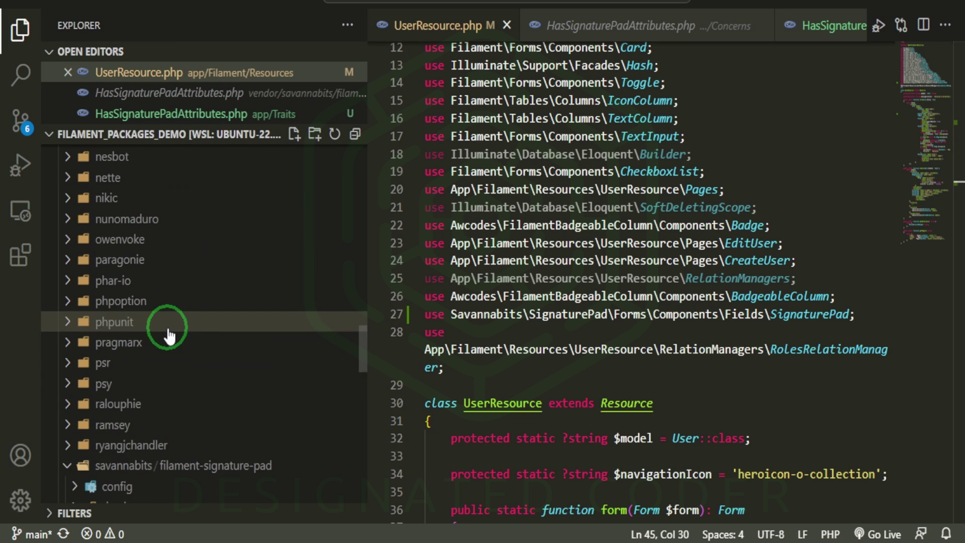
pyautogui.scroll(10, 168, 334)
pyautogui.scroll(10, 166, 330)
pyautogui.scroll(5, 135, 355)
pyautogui.scroll(2, 158, 345)
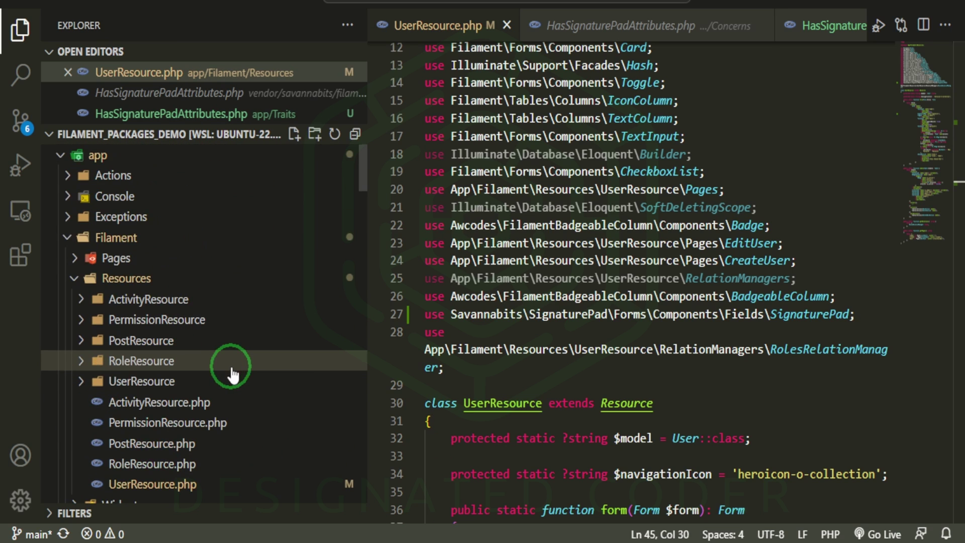
pyautogui.click(136, 280)
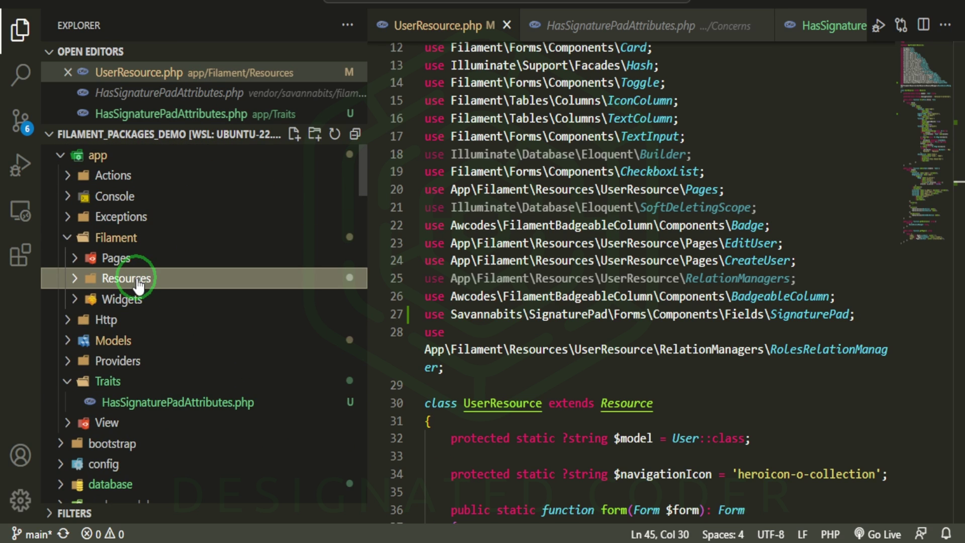
pyautogui.rightClick(136, 281)
pyautogui.click(236, 360)
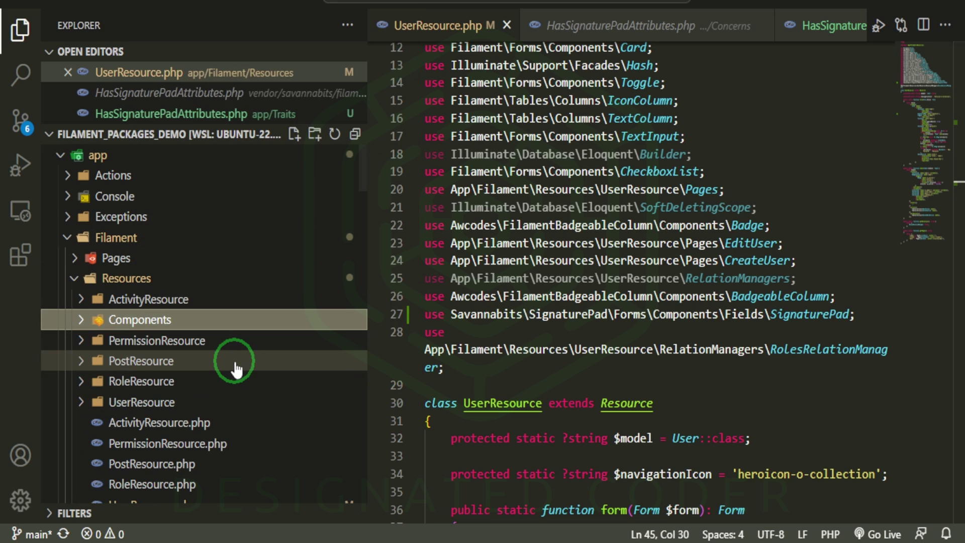
# Open the copied Components/Fields/SignaturePad.php and delete its Concerns trait and import lines
pyautogui.click(163, 320)
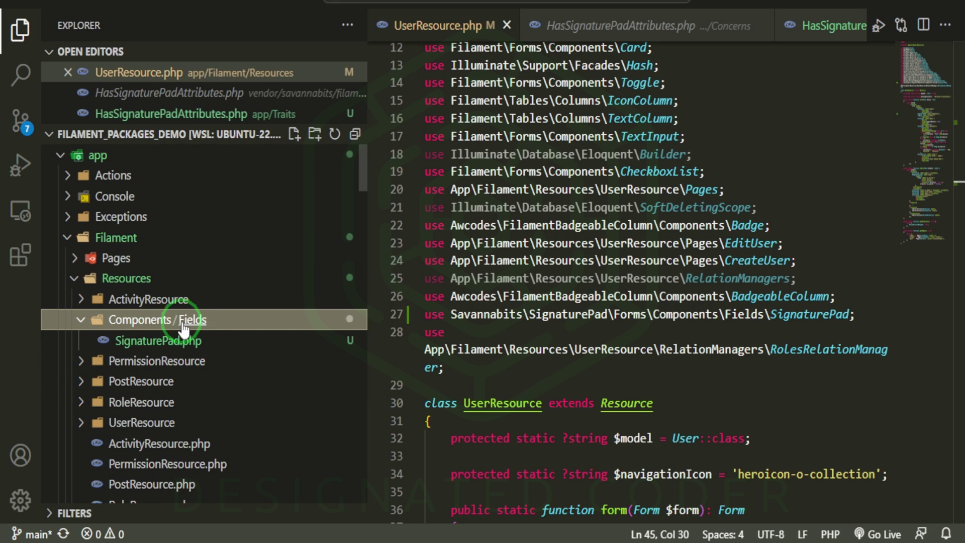
pyautogui.click(158, 341)
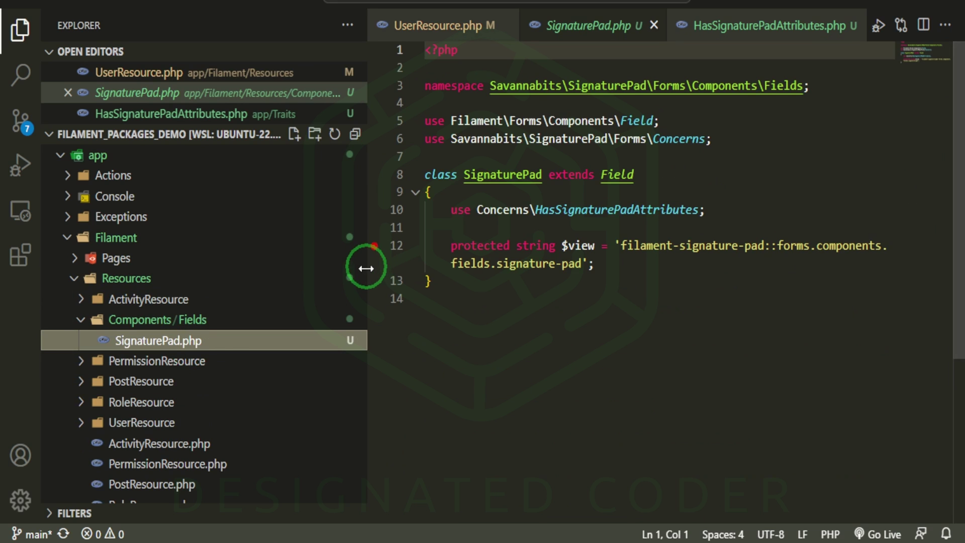
pyautogui.moveTo(367, 262); pyautogui.dragTo(184, 260)
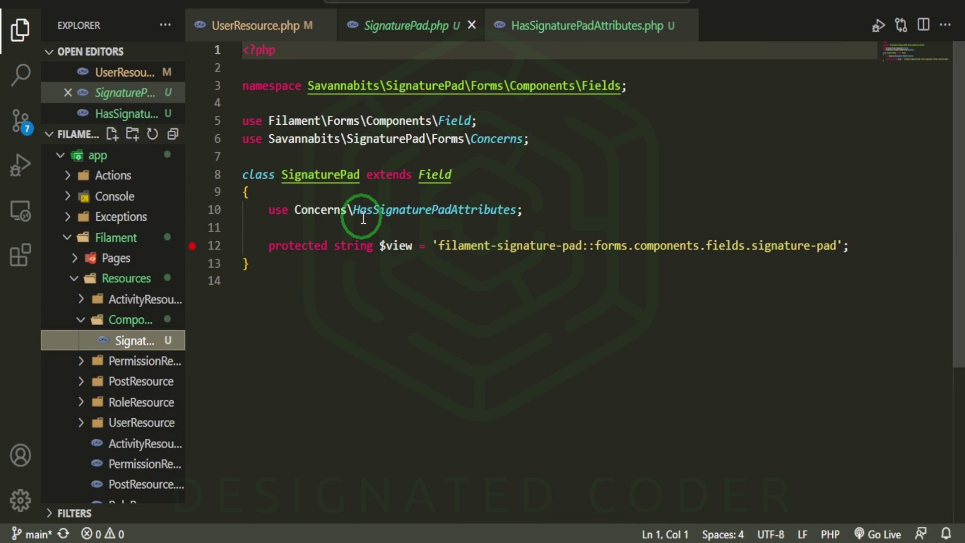
pyautogui.click(563, 218)
pyautogui.hotkey('shift', 'Up')
pyautogui.press('BackSpace')
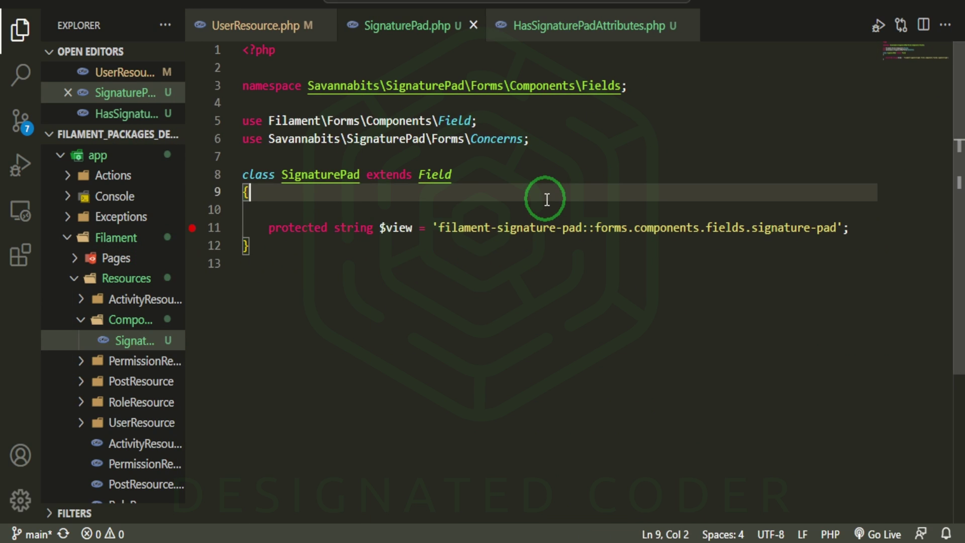
pyautogui.click(215, 142)
pyautogui.press('BackSpace')
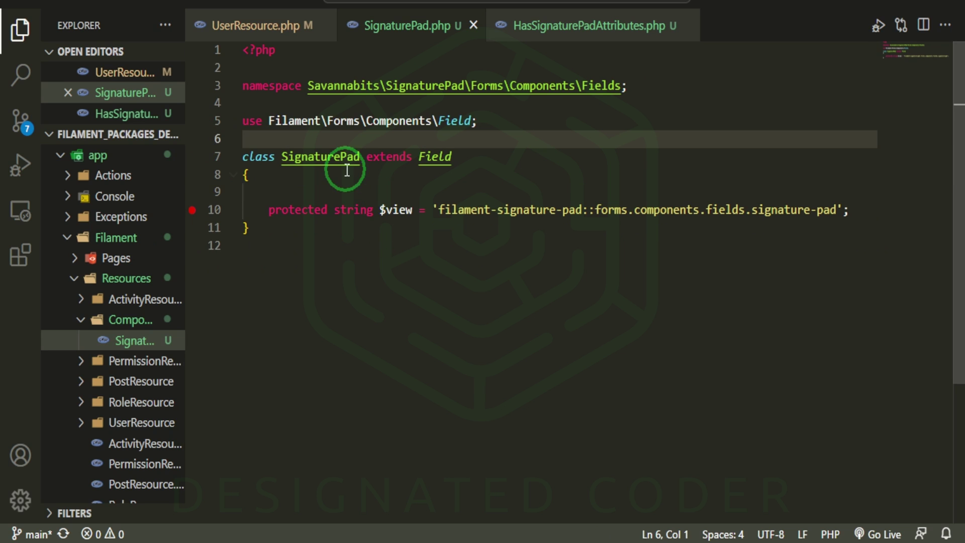
# Use HasSignaturePadAttributes and set the namespace to App\Filament\Resources\Components\Fields
pyautogui.click(358, 190)
pyautogui.write('use HasSing')
pyautogui.press('Return')
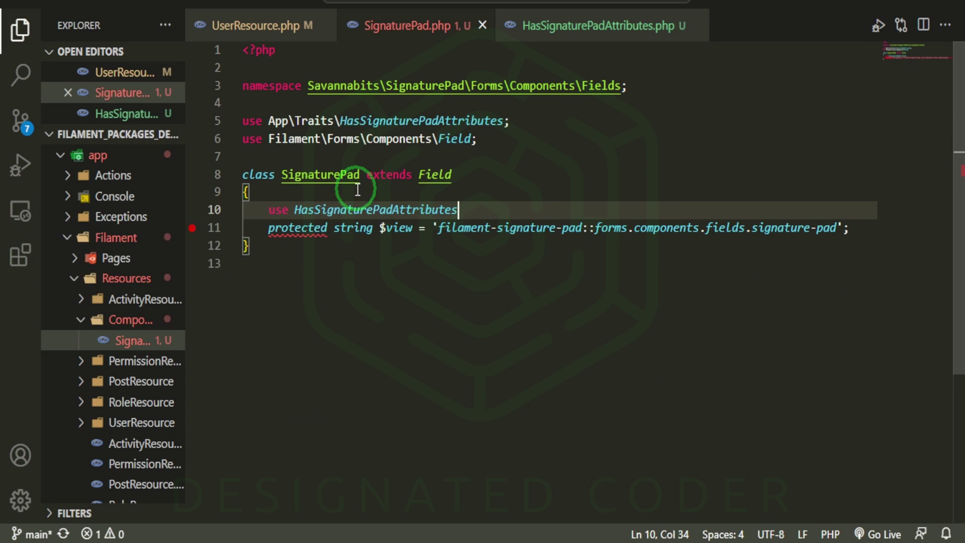
pyautogui.write(';')
pyautogui.press('Return')
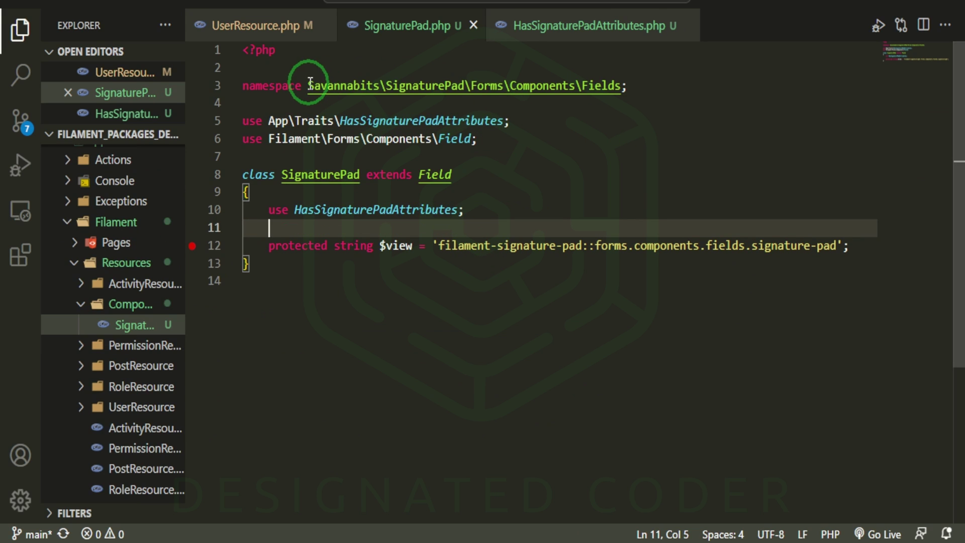
pyautogui.moveTo(307, 85)
pyautogui.mouseDown()
pyautogui.moveTo(377, 95)
pyautogui.moveTo(386, 86)
pyautogui.mouseUp()
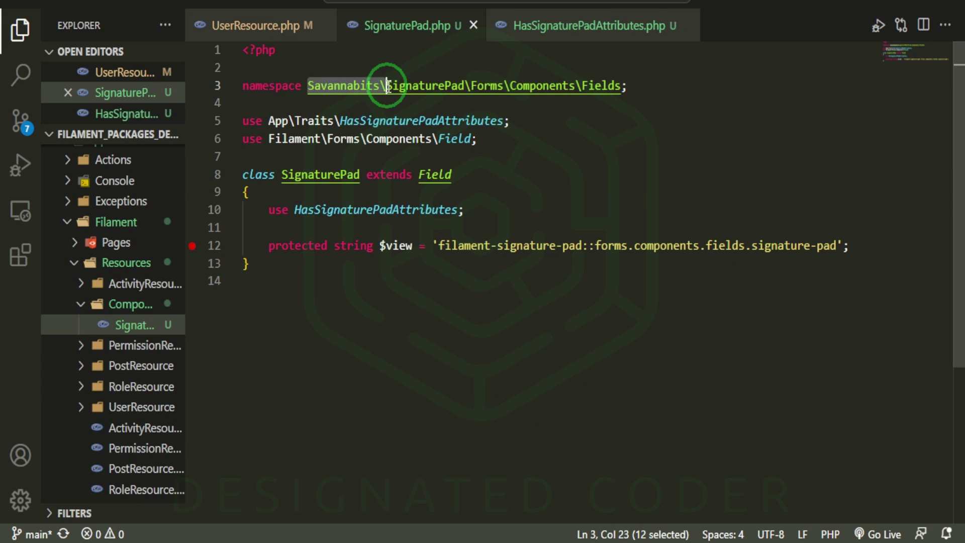
pyautogui.write('App\\Filament\\Reso')
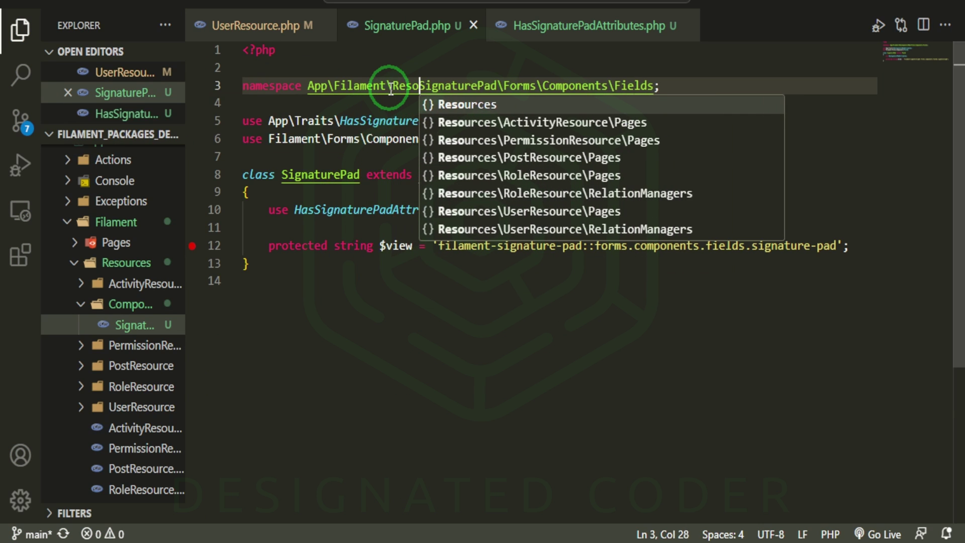
pyautogui.write('urces')
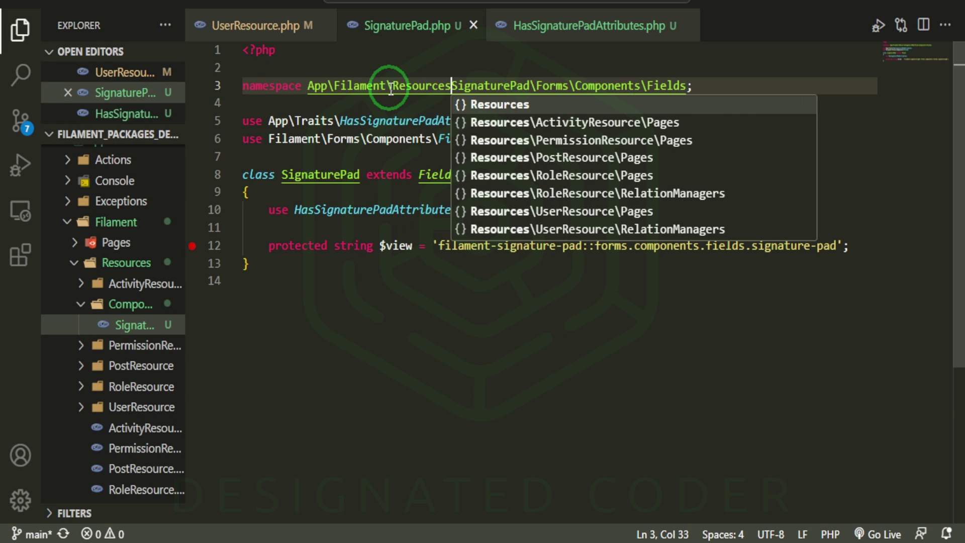
pyautogui.write('\\')
pyautogui.press('Delete')
pyautogui.press('Delete')
pyautogui.press('Delete')
pyautogui.press('Delete')
pyautogui.press('Delete')
pyautogui.press('Delete')
pyautogui.press('Delete')
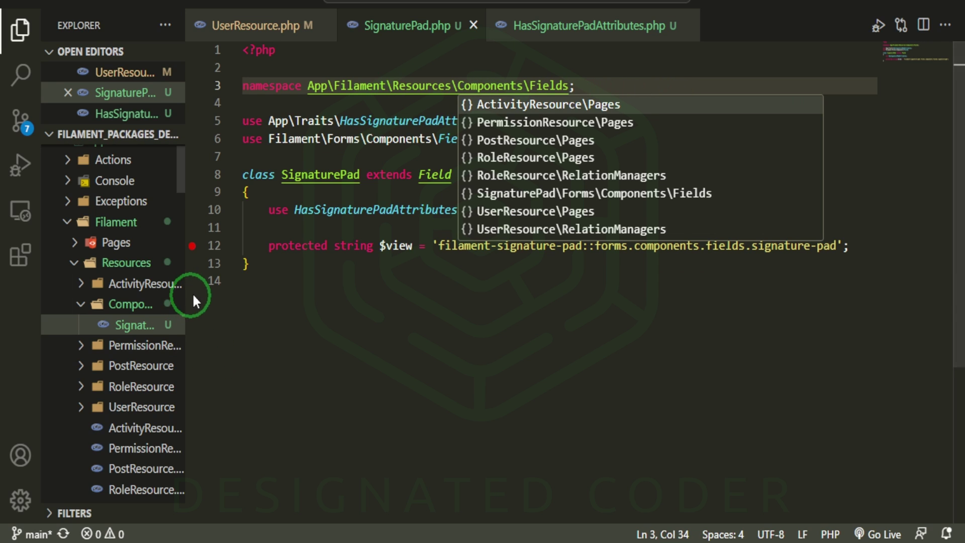
pyautogui.moveTo(186, 295); pyautogui.dragTo(299, 329)
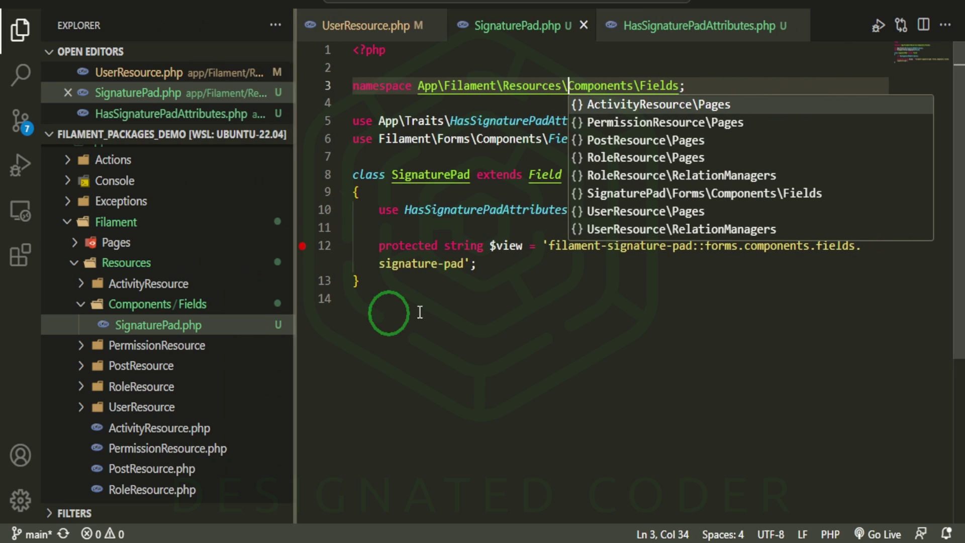
# Replace UserResource's Savannabits SignaturePad import with App\Filament\Resources\Components\Fields\SignaturePad
pyautogui.click(344, 29)
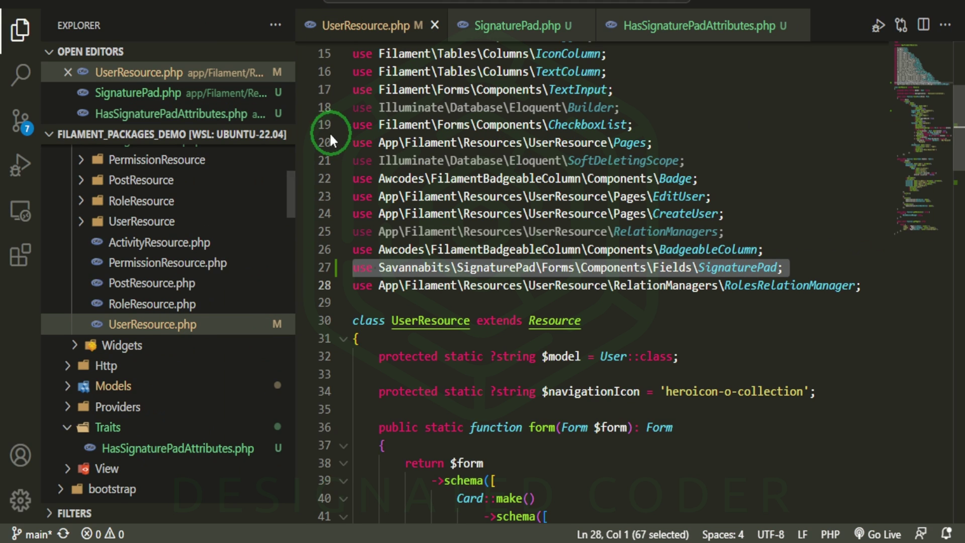
pyautogui.moveTo(295, 229); pyautogui.dragTo(186, 226)
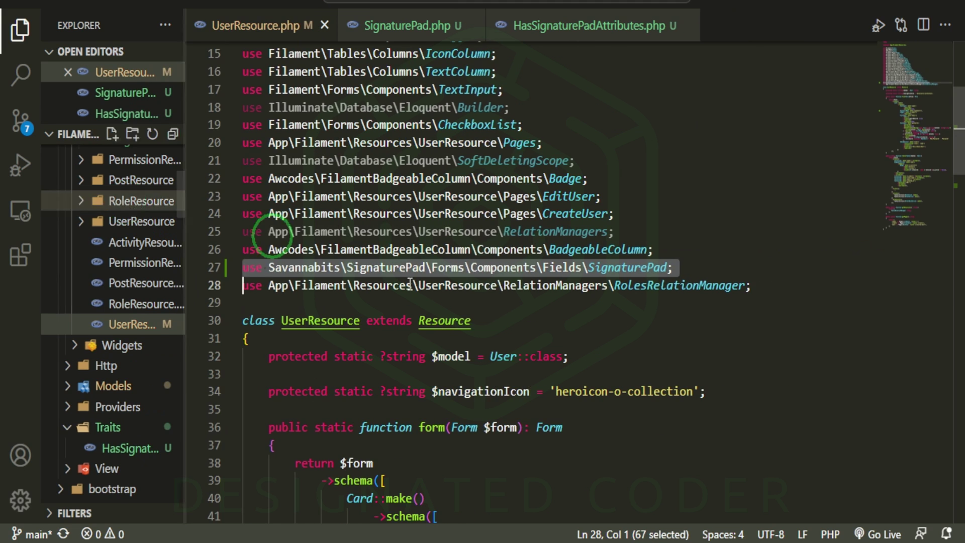
pyautogui.scroll(-1, 459, 347)
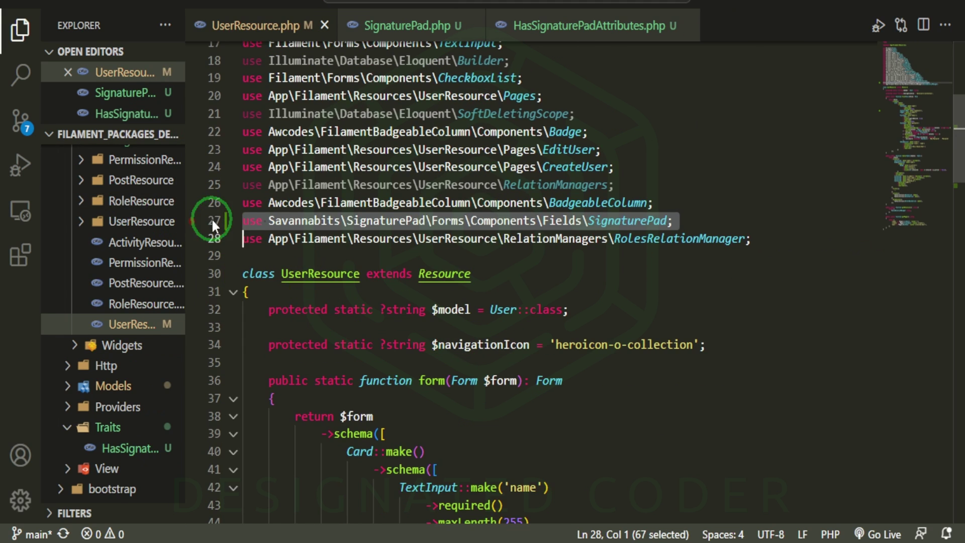
pyautogui.press('BackSpace')
pyautogui.scroll(-3, 419, 268)
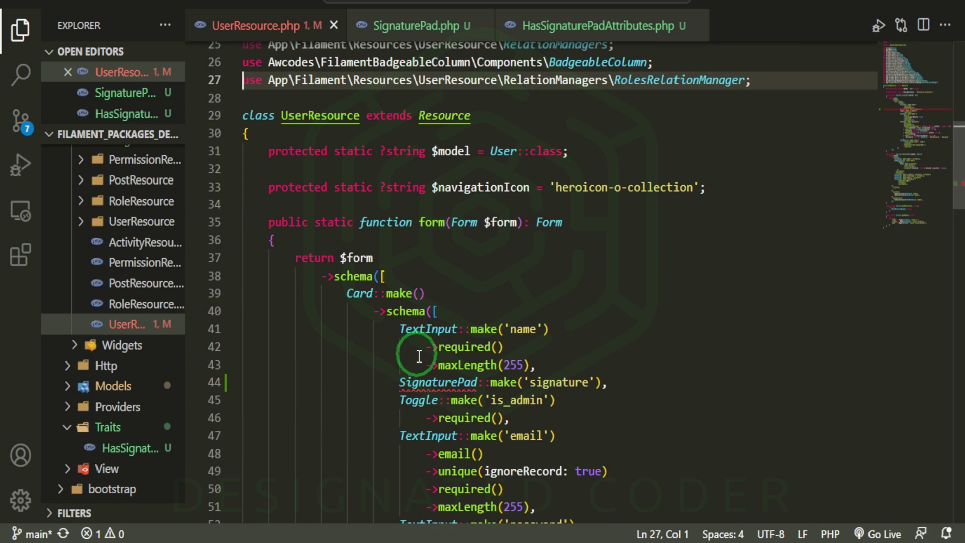
pyautogui.rightClick(419, 389)
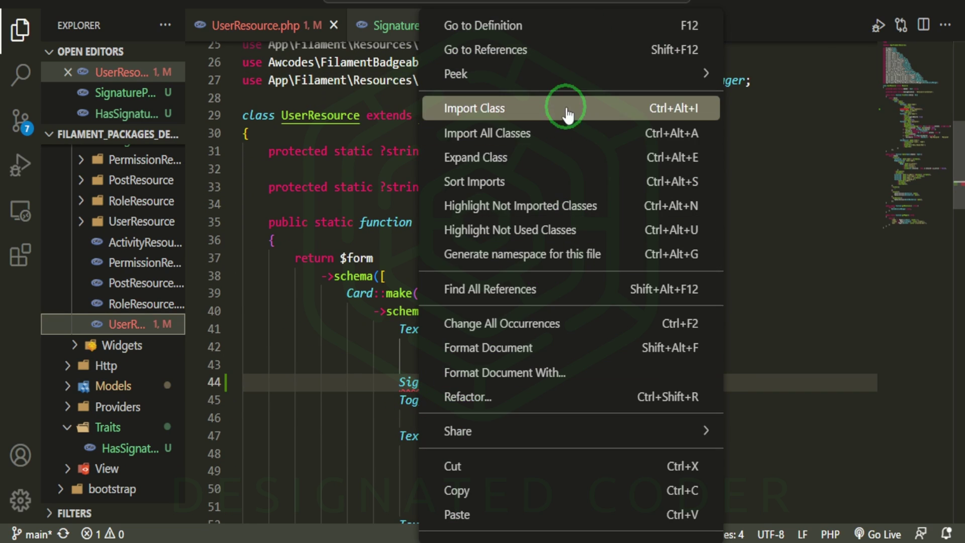
pyautogui.click(568, 107)
pyautogui.click(330, 37)
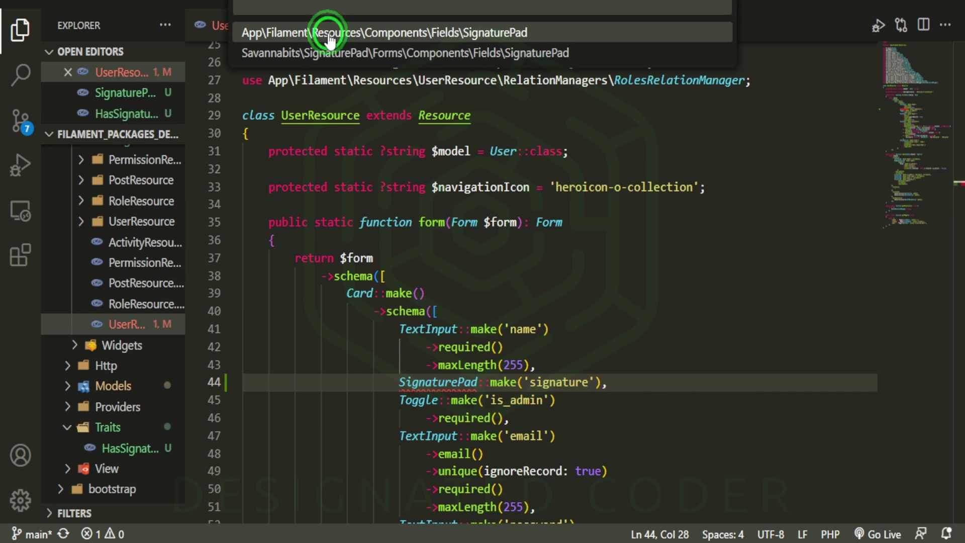
pyautogui.click(329, 36)
pyautogui.scroll(4, 502, 236)
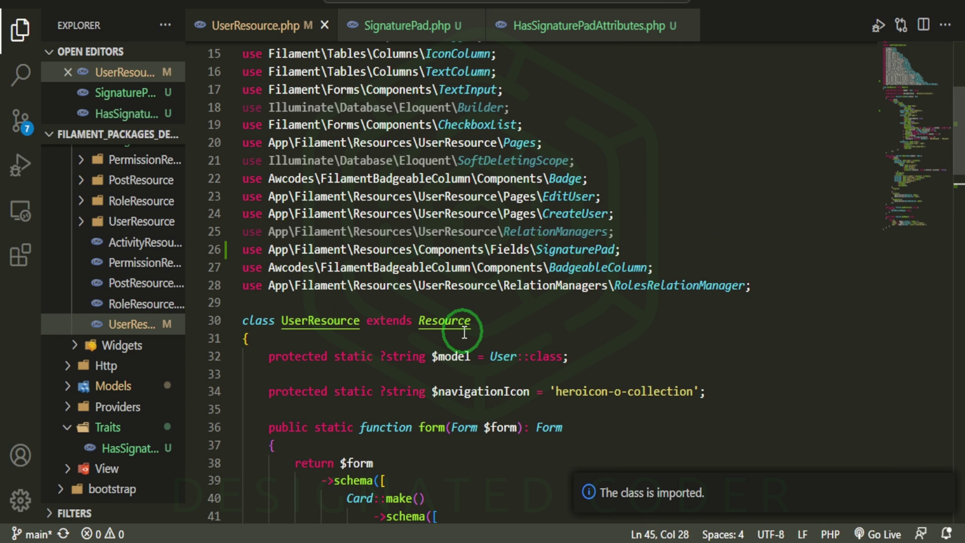
# Reload the admin's Edit User page, draw a signature, save, and reopen the record
pyautogui.hotkey('alt', 'Tab')
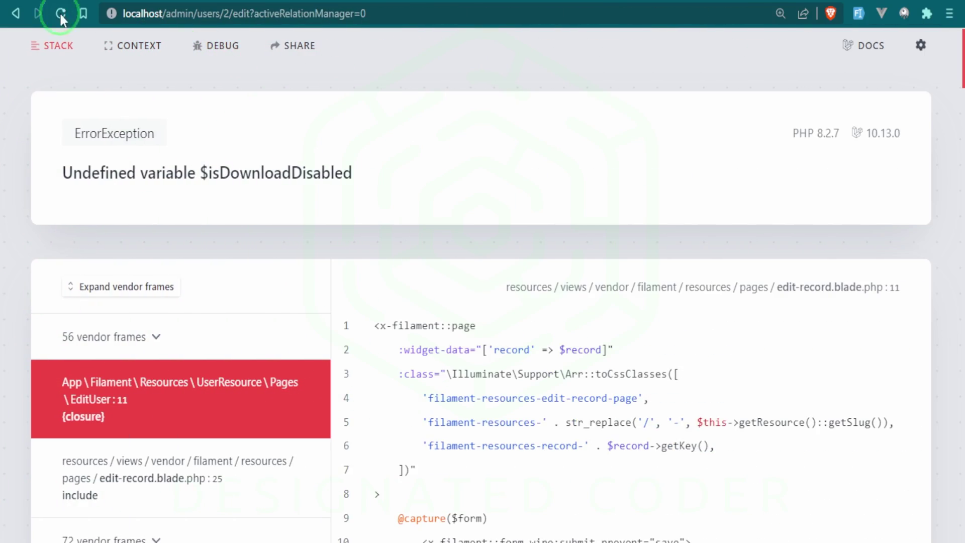
pyautogui.click(61, 13)
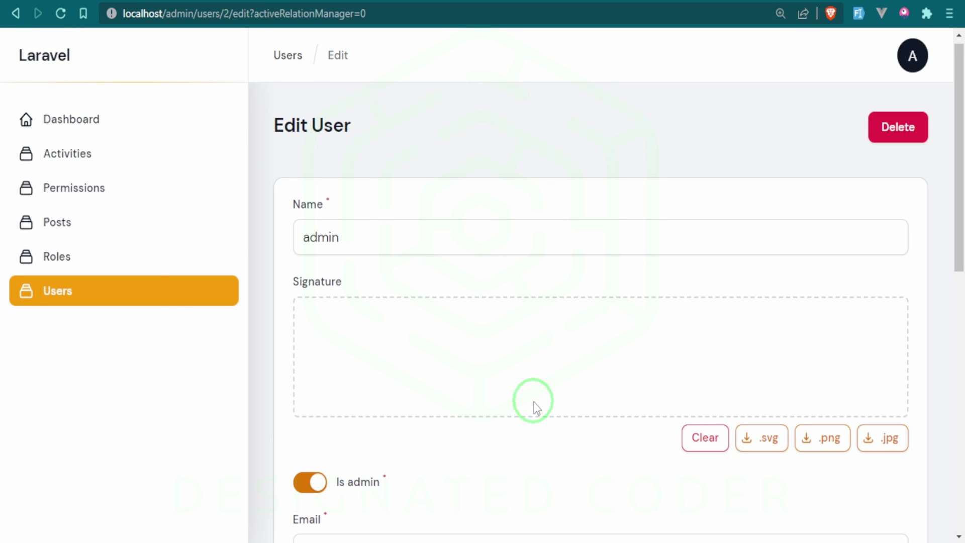
pyautogui.scroll(-2, 532, 403)
pyautogui.moveTo(360, 216); pyautogui.dragTo(385, 223)
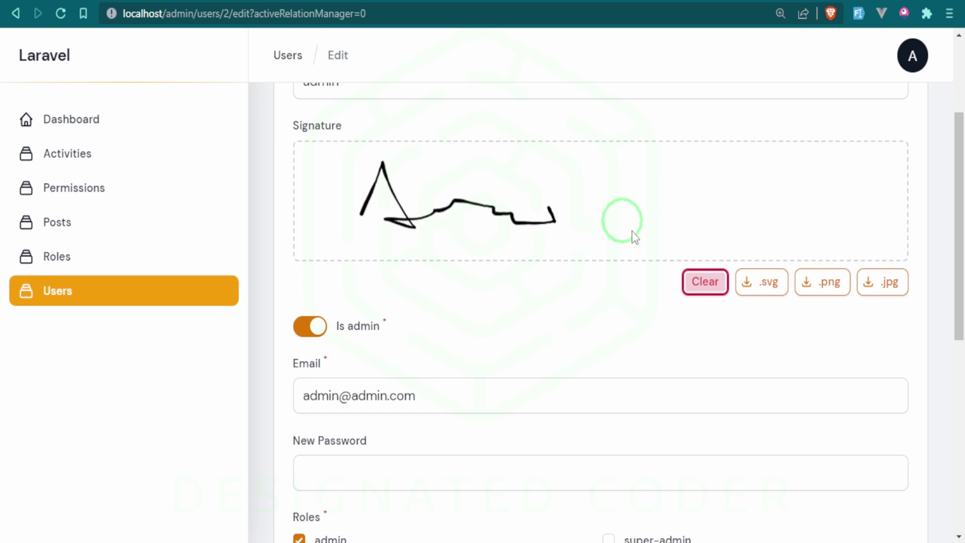
pyautogui.moveTo(653, 195)
pyautogui.mouseDown()
pyautogui.moveTo(714, 235)
pyautogui.moveTo(755, 230)
pyautogui.mouseUp()
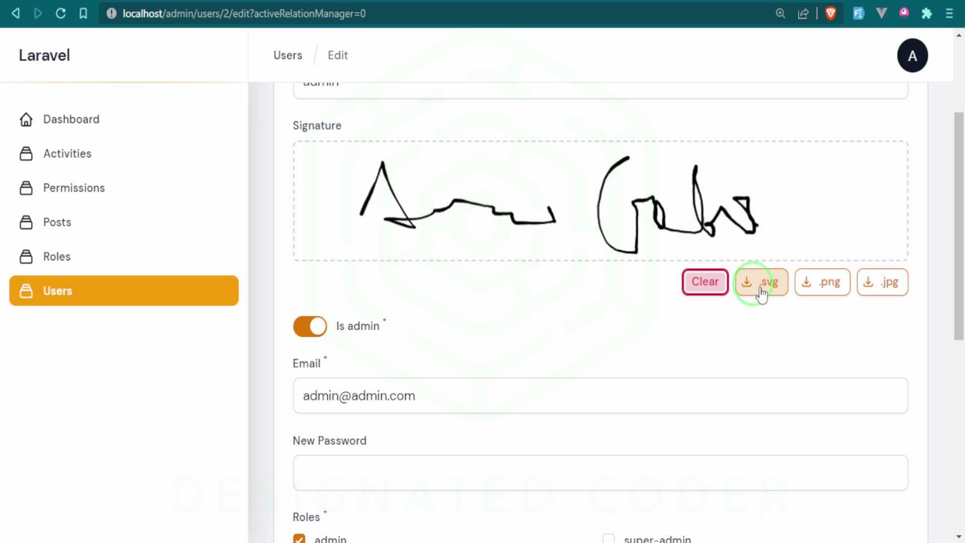
pyautogui.scroll(-2, 778, 362)
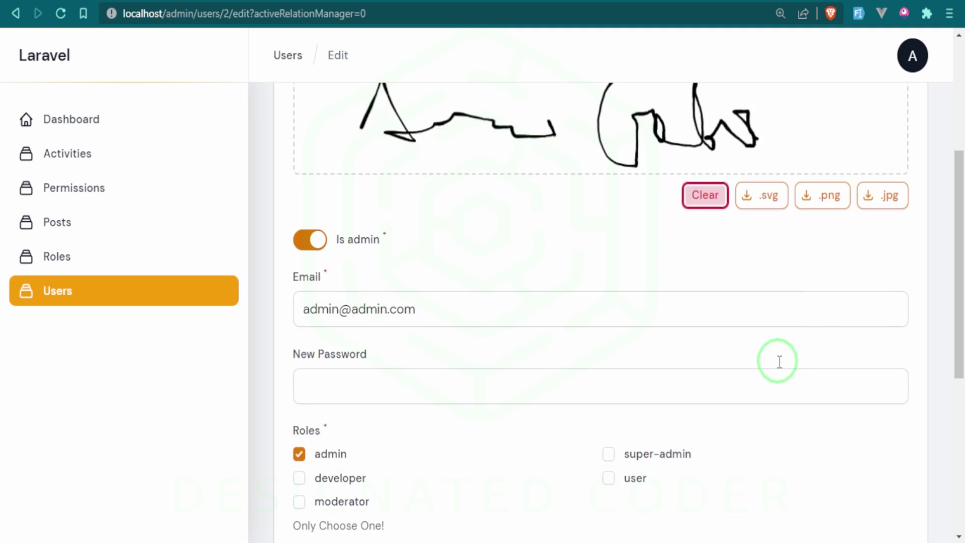
pyautogui.scroll(-1, 778, 362)
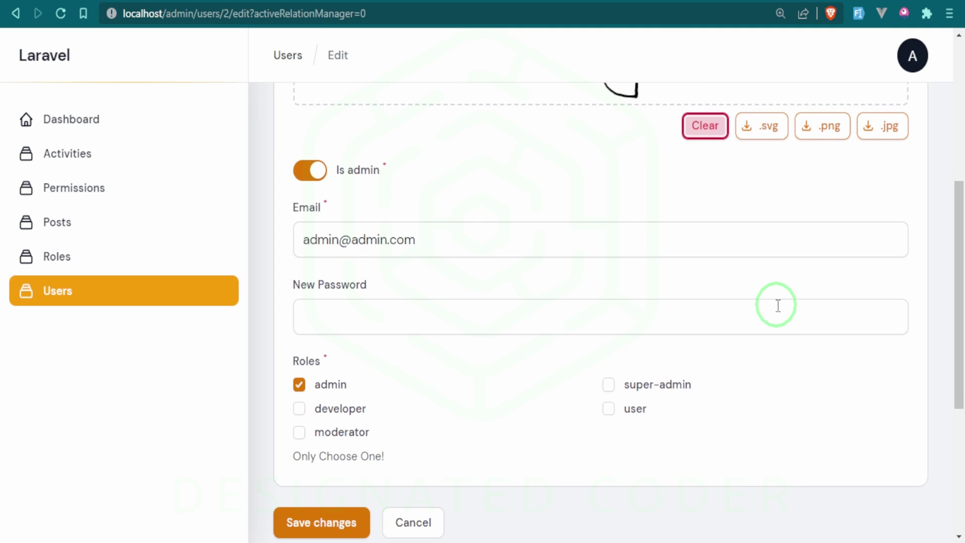
pyautogui.scroll(1, 779, 305)
pyautogui.scroll(5, 778, 309)
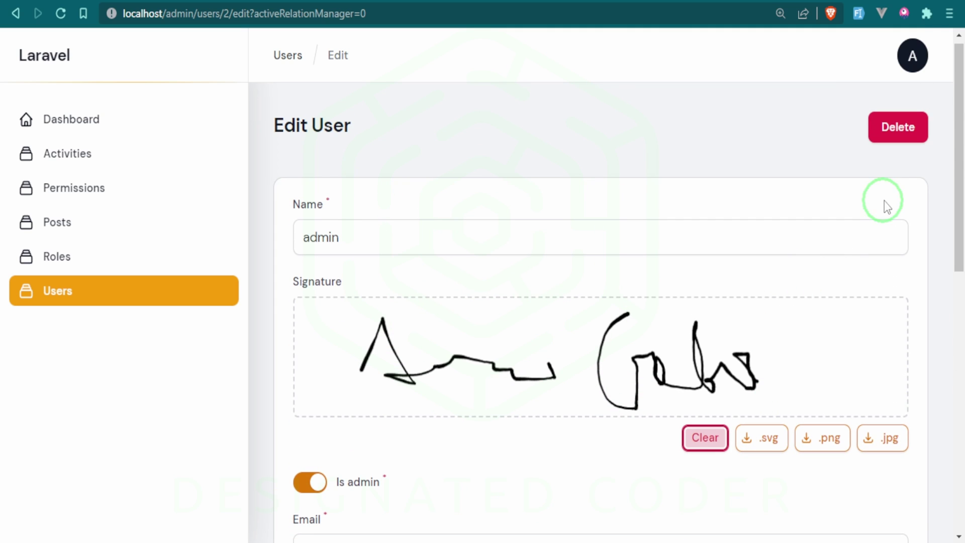
pyautogui.scroll(-6, 528, 358)
pyautogui.scroll(-5, 578, 380)
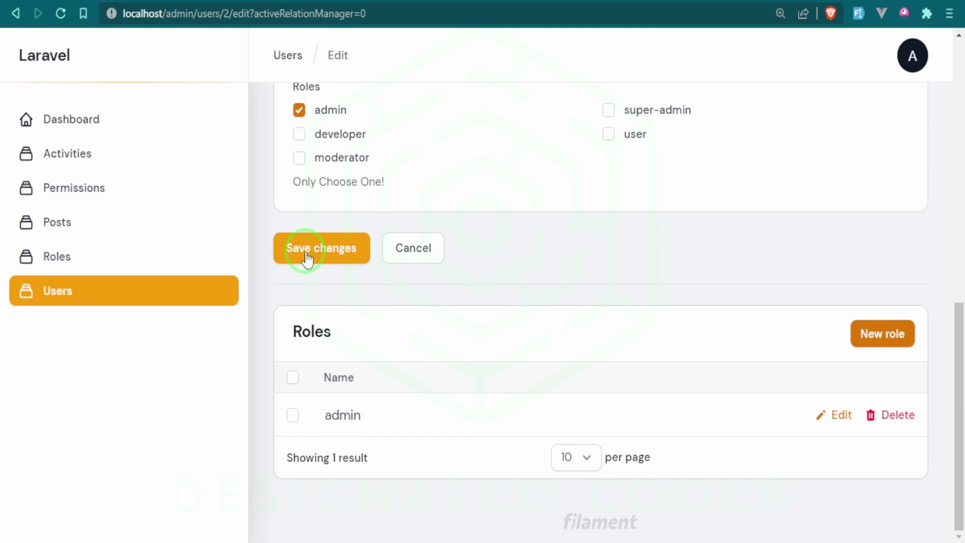
pyautogui.click(308, 254)
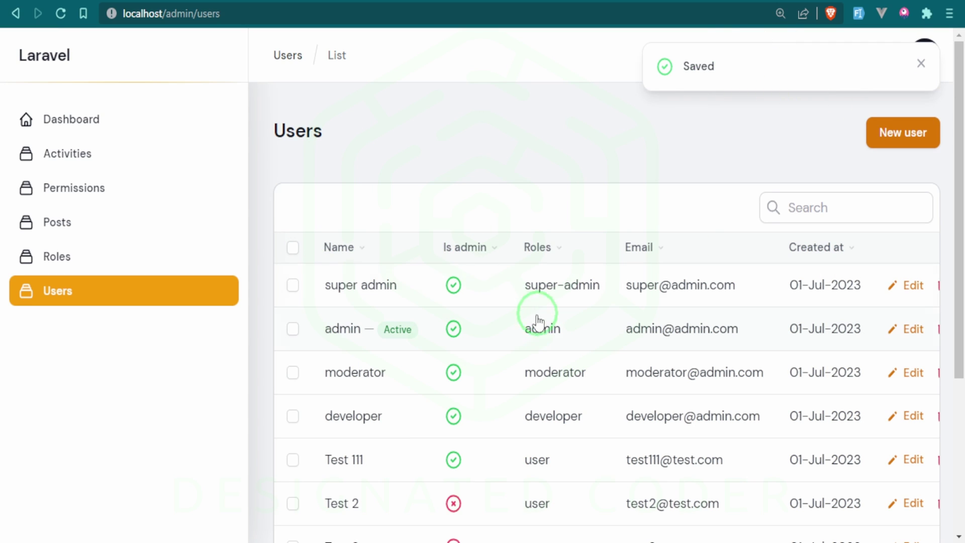
pyautogui.click(535, 325)
pyautogui.scroll(-2, 532, 405)
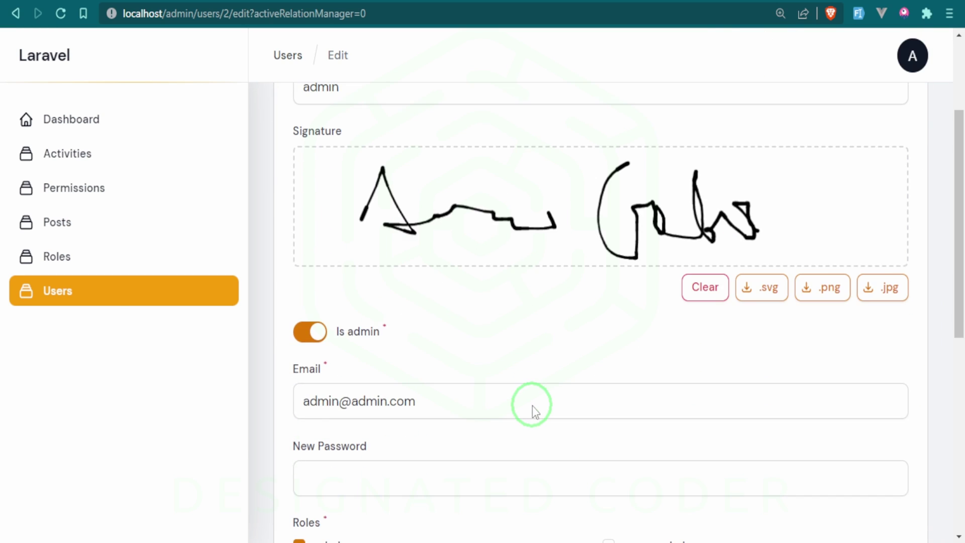
pyautogui.scroll(-1, 532, 407)
pyautogui.scroll(-1, 532, 409)
pyautogui.scroll(-2, 532, 410)
pyautogui.scroll(-1, 532, 410)
pyautogui.scroll(2, 532, 411)
pyautogui.scroll(4, 534, 410)
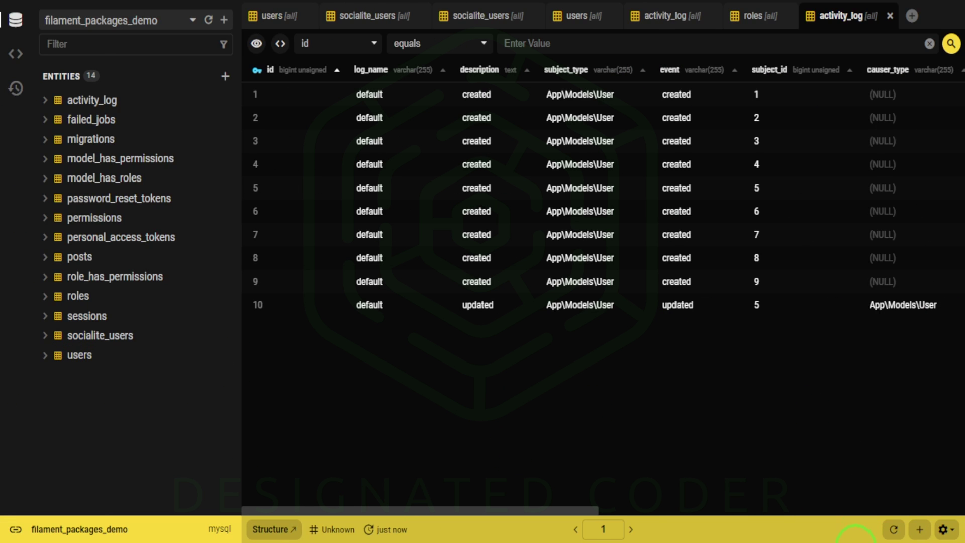
# Open the users table and inspect the admin's stored base64 SVG signature value
pyautogui.moveTo(79, 355)
pyautogui.click(73, 362)
pyautogui.click(73, 362)
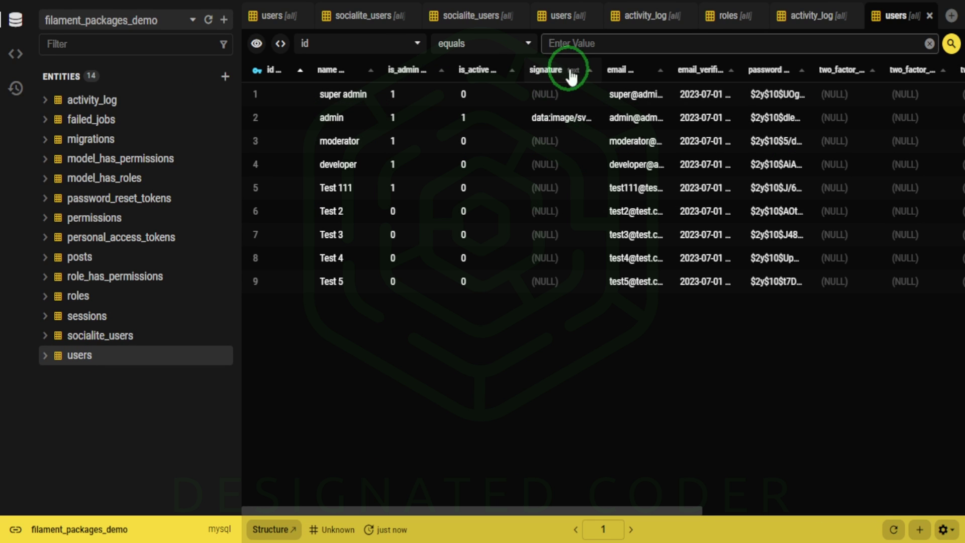
pyautogui.doubleClick(562, 120)
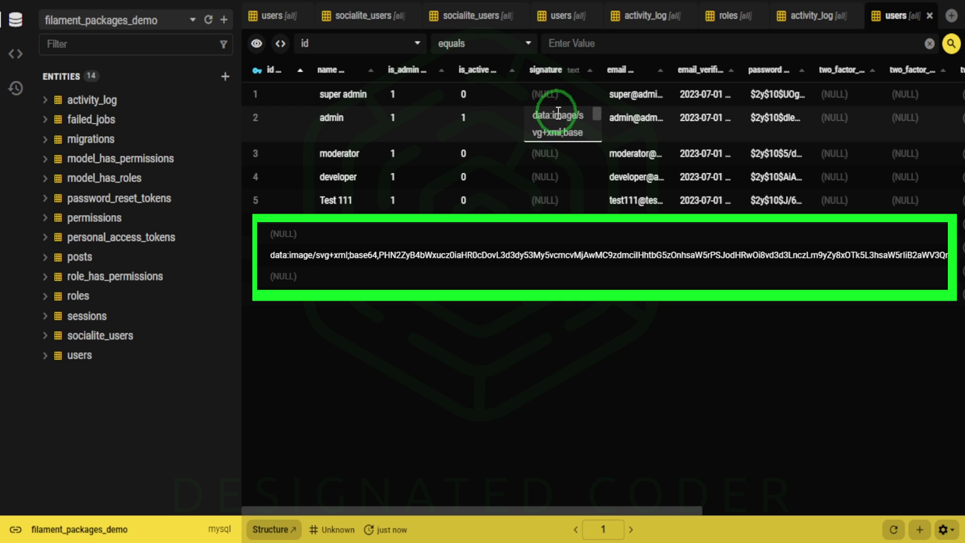
pyautogui.hotkey('ctrl', 'a')
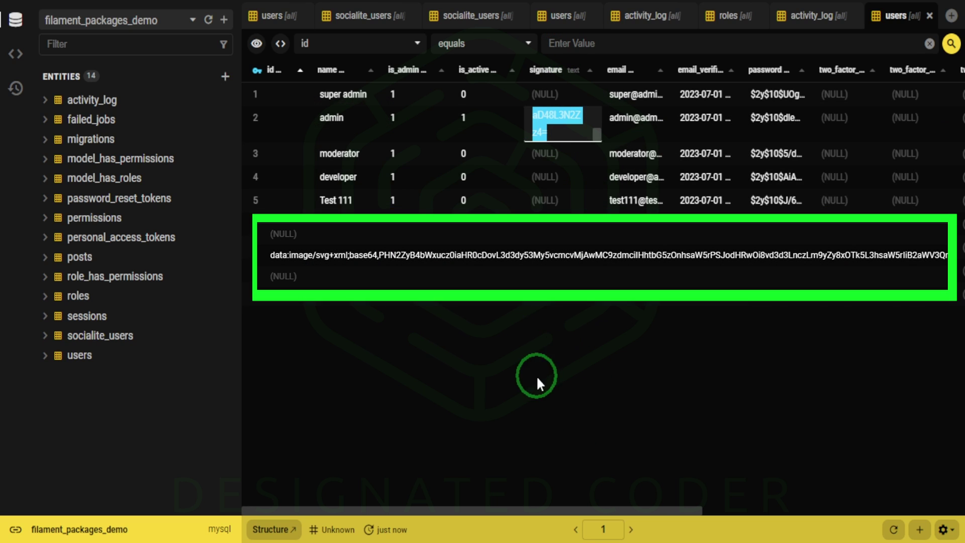
pyautogui.click(562, 132)
pyautogui.scroll(2, 559, 136)
pyautogui.scroll(2, 558, 132)
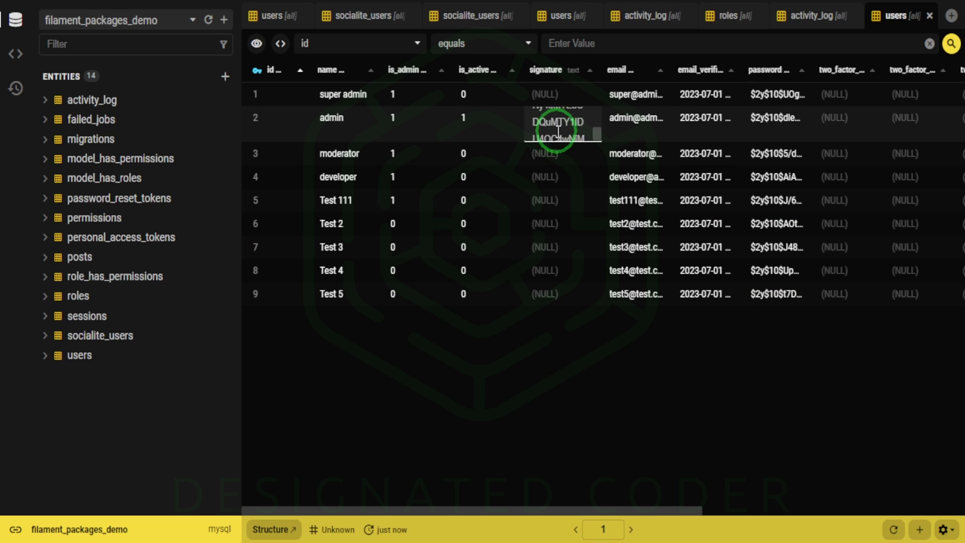
pyautogui.scroll(-2, 558, 133)
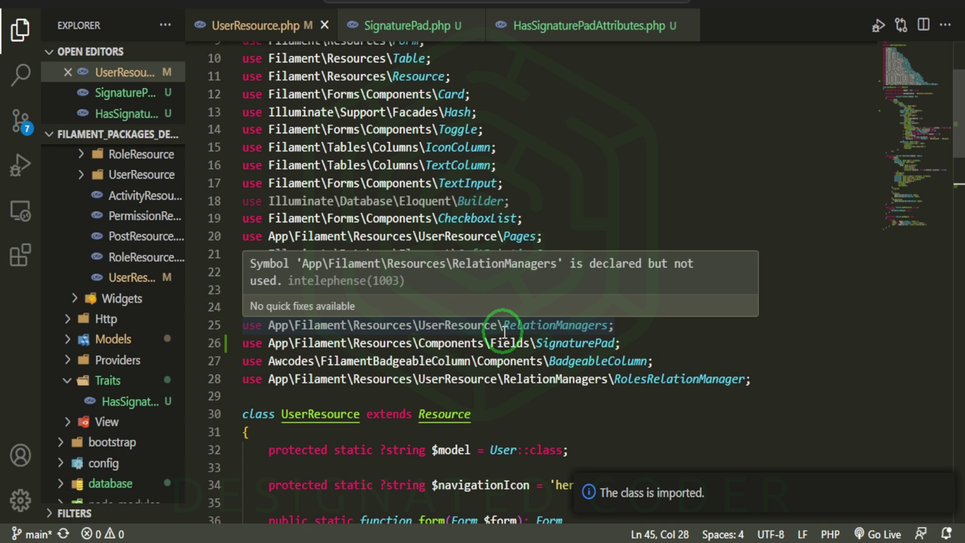
pyautogui.scroll(-1, 167, 420)
pyautogui.scroll(-2, 129, 474)
pyautogui.scroll(-1, 121, 422)
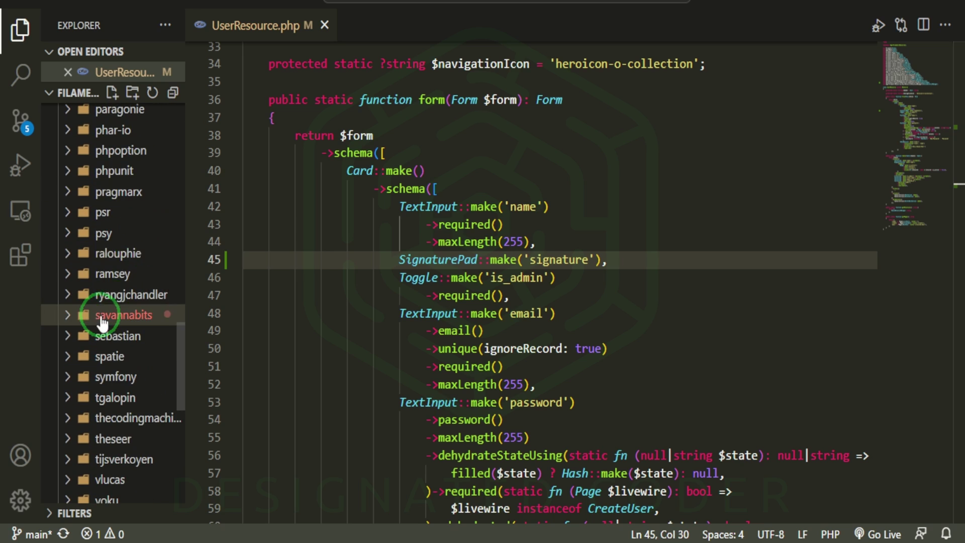
# Widen the Explorer and expand the savannabits/filament-signature-pad vendor folder
pyautogui.moveTo(185, 317); pyautogui.dragTo(318, 321)
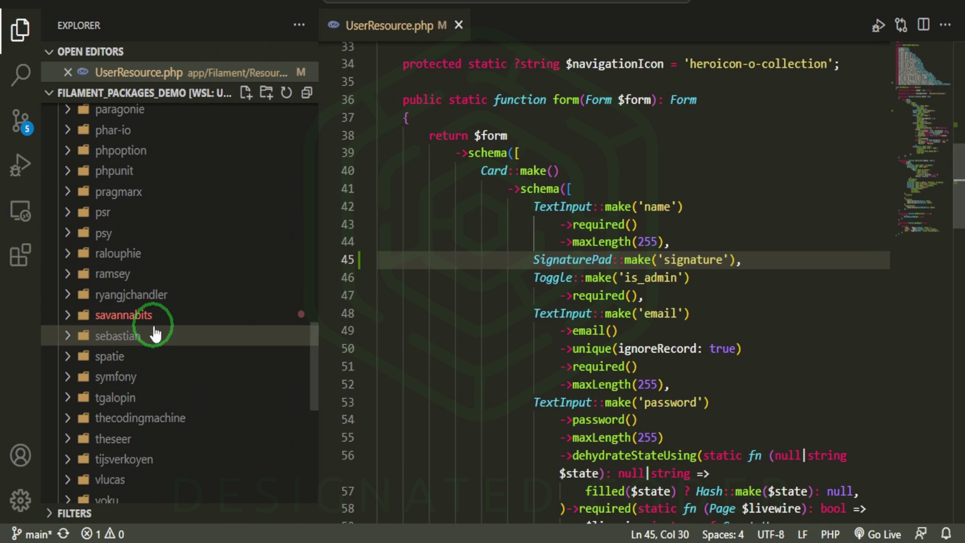
pyautogui.click(150, 317)
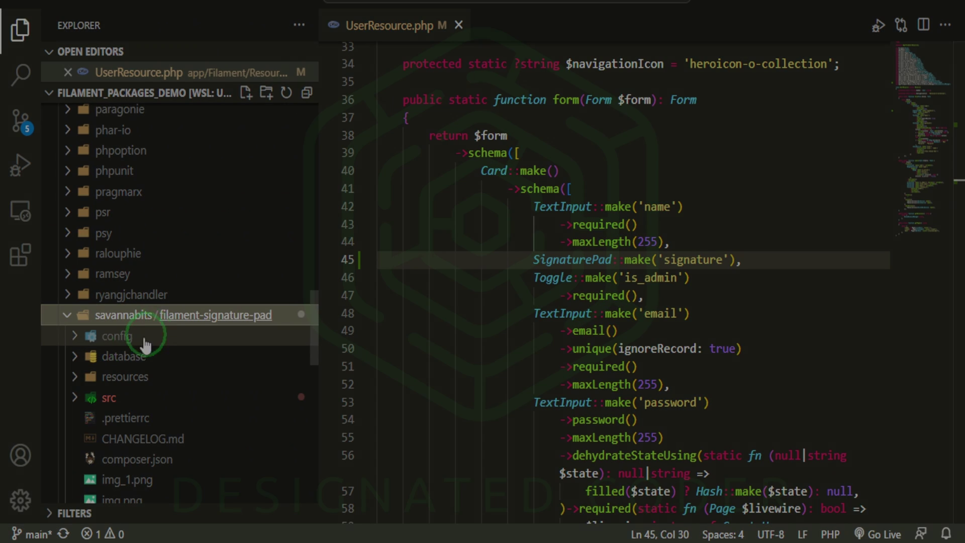